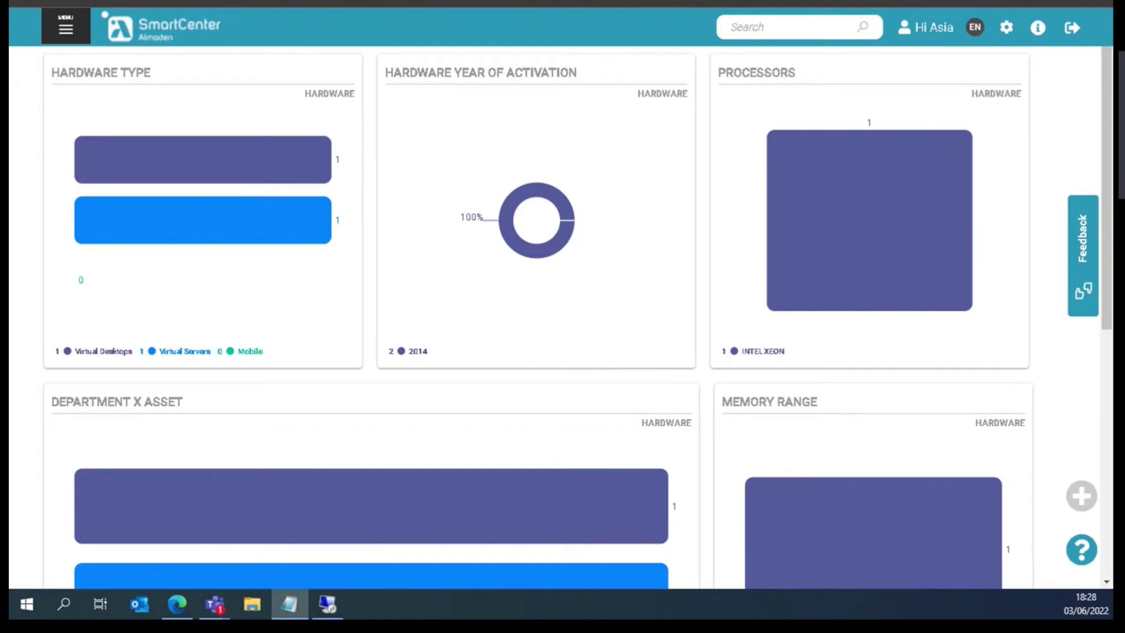
- Start creating a new distribution in the Distribution section of Remote Management
{"action": "left_click", "coordinate": [69, 43]}
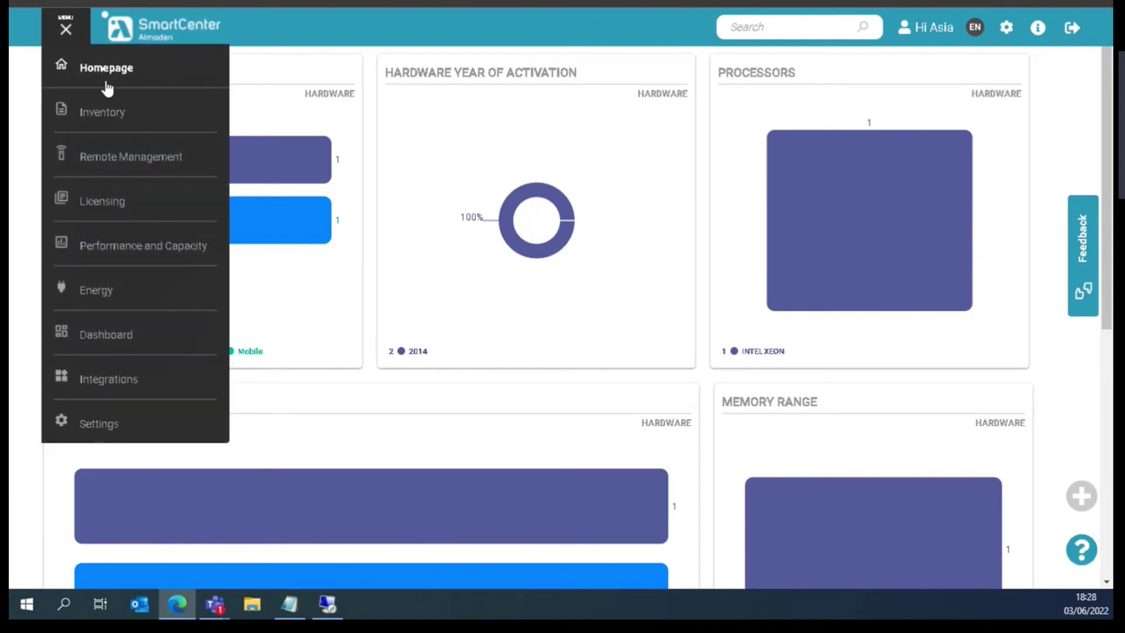
{"action": "left_click", "coordinate": [202, 170]}
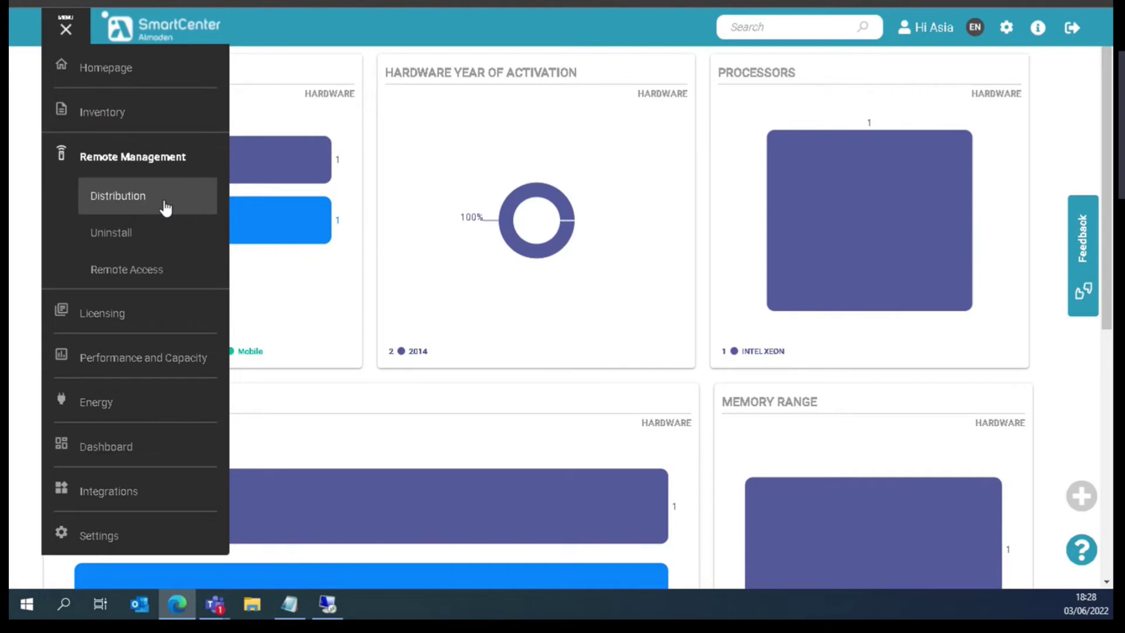
{"action": "left_click", "coordinate": [166, 205]}
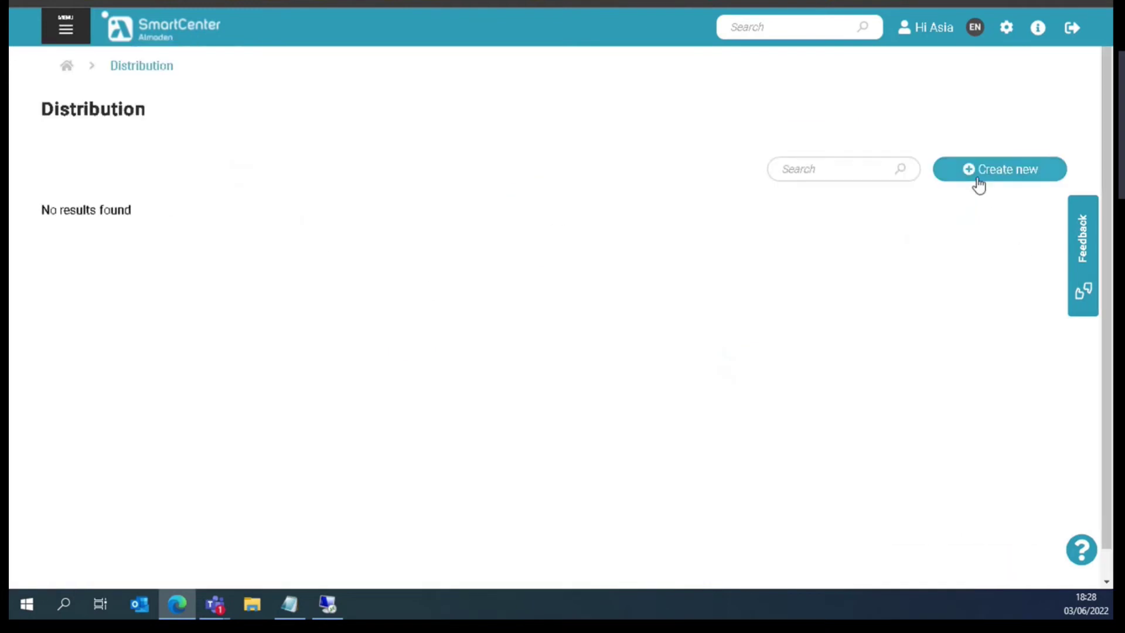
{"action": "left_click", "coordinate": [1020, 178]}
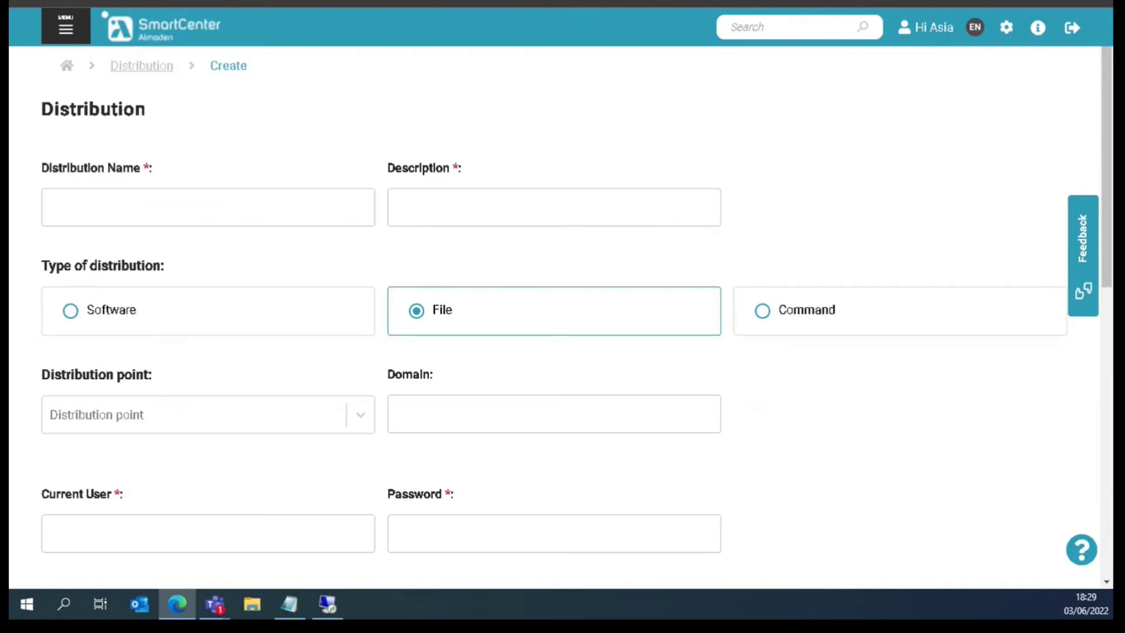
- Enter 7zip_installation as both the distribution name and the description
{"action": "left_click", "coordinate": [289, 604]}
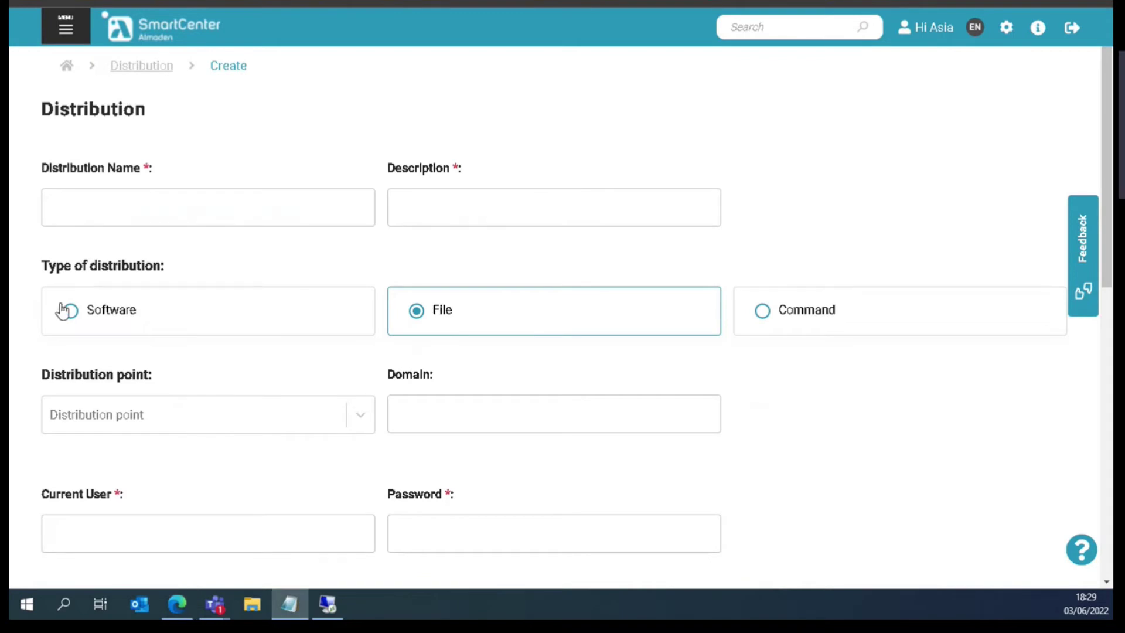
{"action": "left_click", "coordinate": [99, 208]}
{"action": "type", "text": "7zip_installation"}
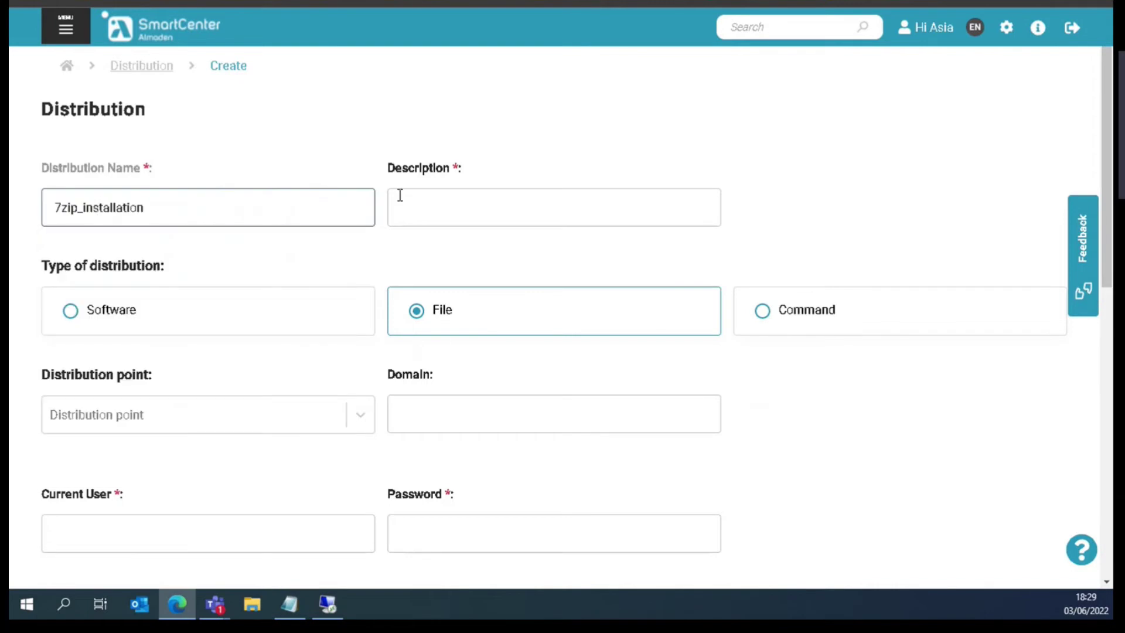
{"action": "left_click", "coordinate": [446, 192]}
{"action": "type", "text": "7zip_installation"}
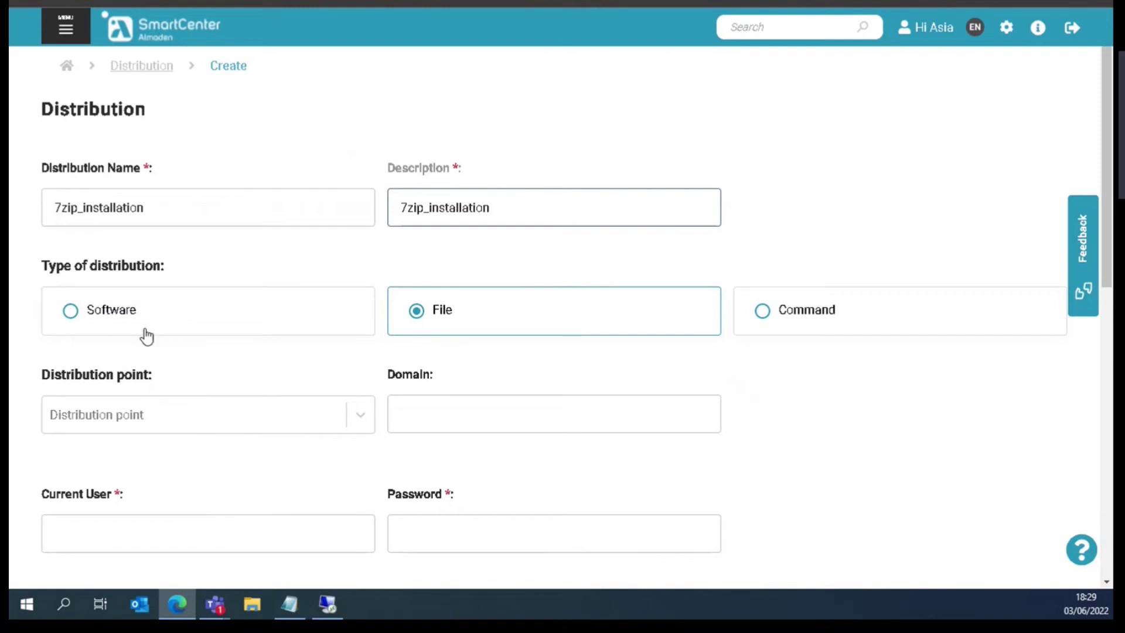
- Set the distribution type to Software and choose IRRADIADORA01 as the distribution point
{"action": "left_click", "coordinate": [109, 315]}
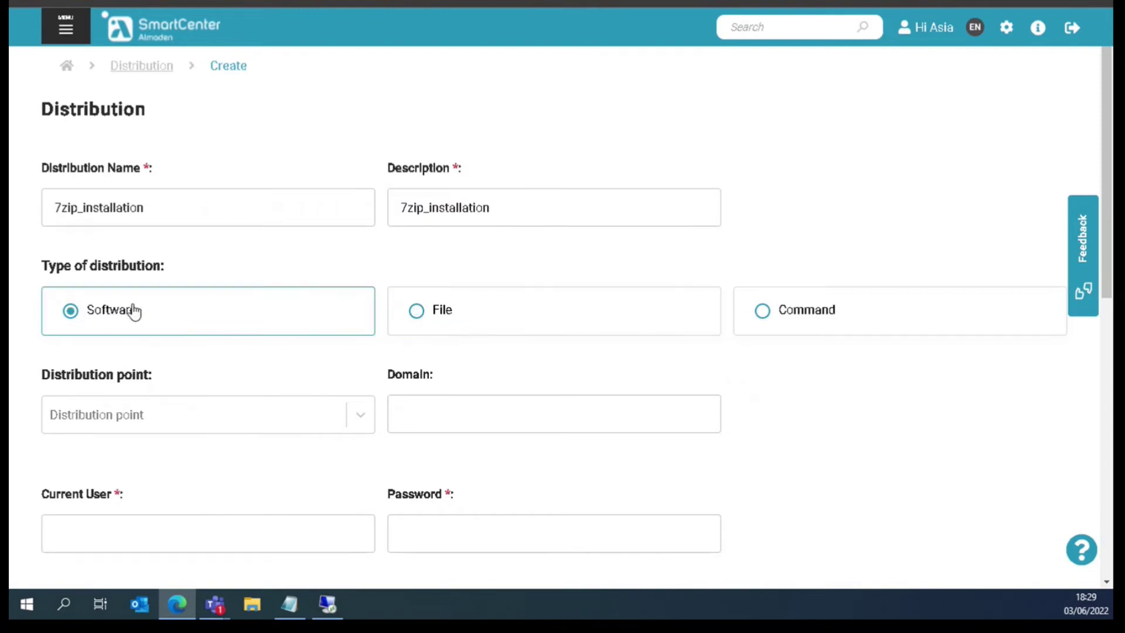
{"action": "scroll", "coordinate": [158, 315], "scroll_direction": "down", "scroll_amount": 1}
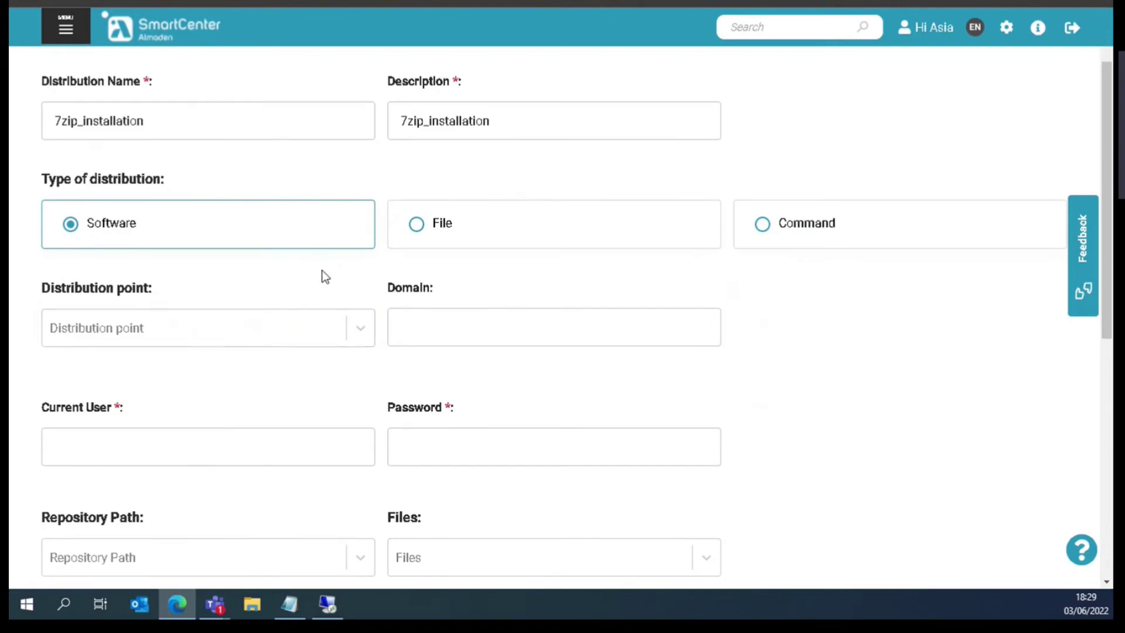
{"action": "scroll", "coordinate": [325, 275], "scroll_direction": "down", "scroll_amount": 1}
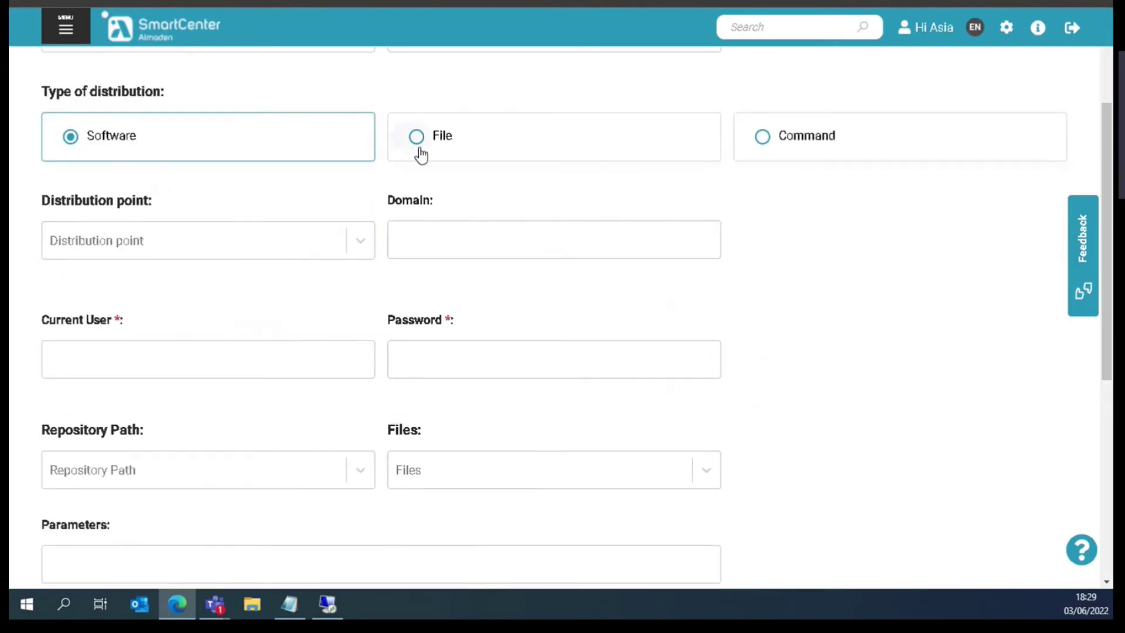
{"action": "left_click", "coordinate": [359, 245]}
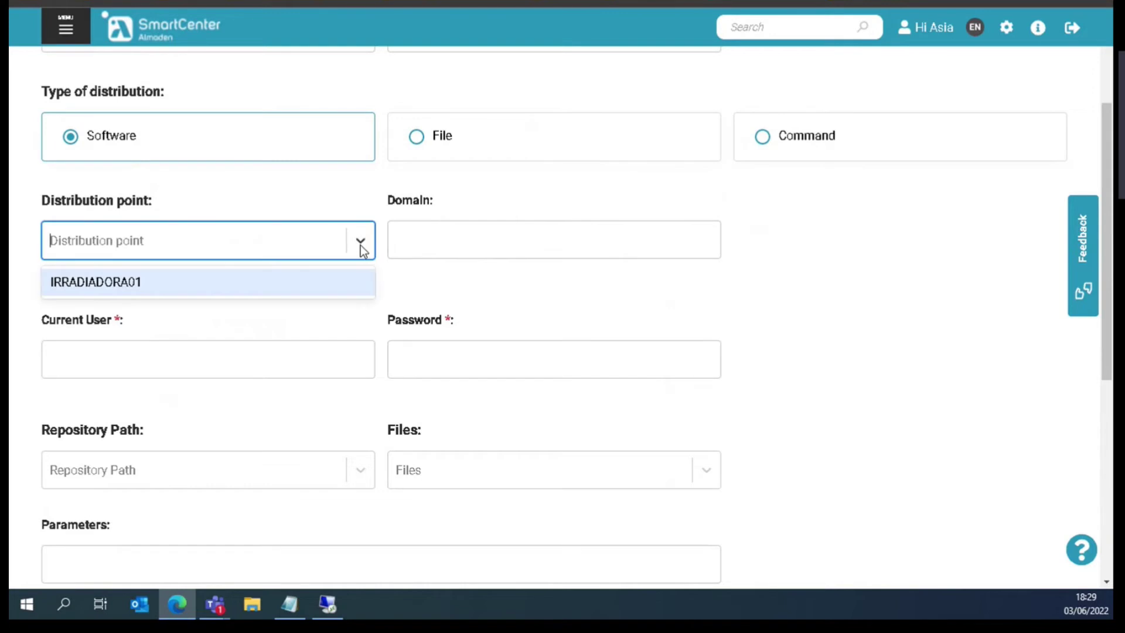
{"action": "left_click", "coordinate": [271, 283]}
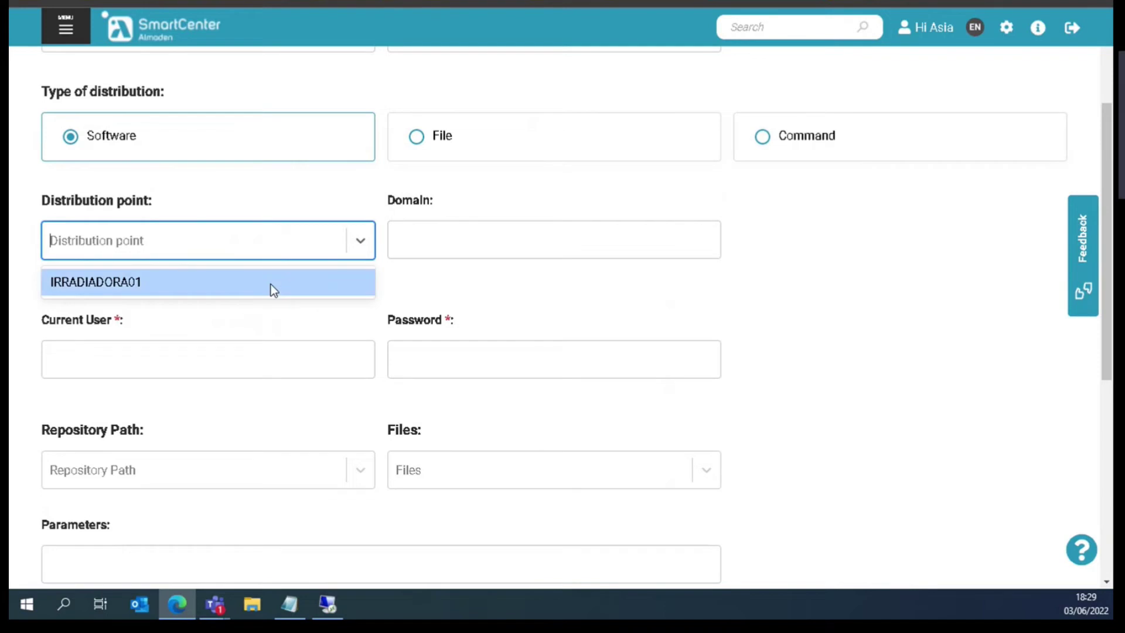
{"action": "left_click", "coordinate": [270, 283]}
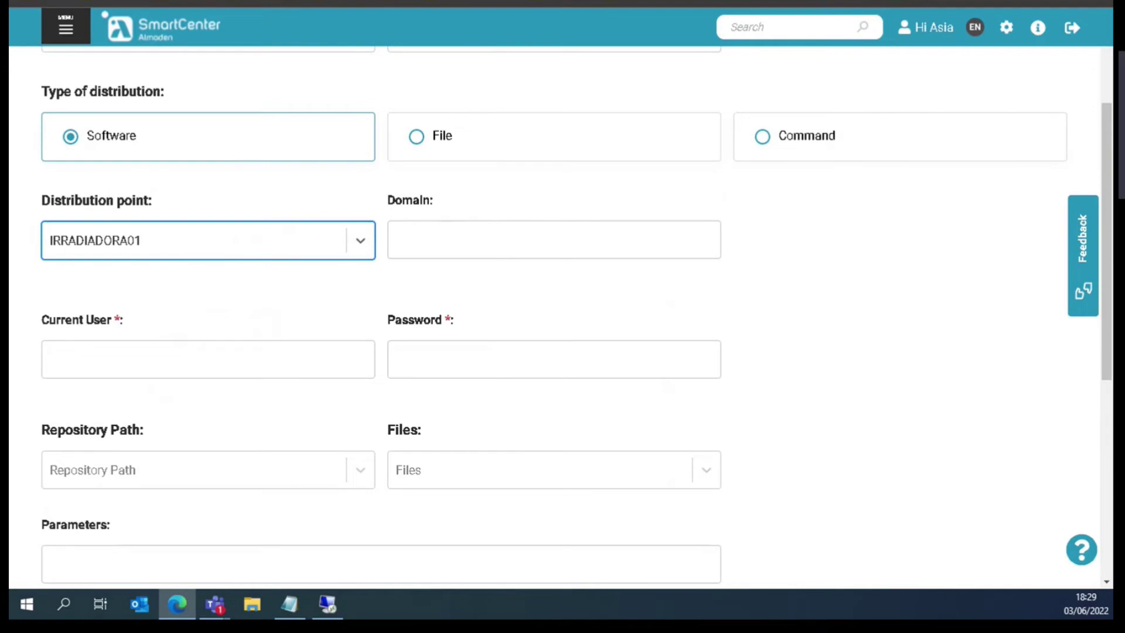
- Enter DistributionUser as the current user and fill in the account password
{"action": "key", "text": "alt+Tab"}
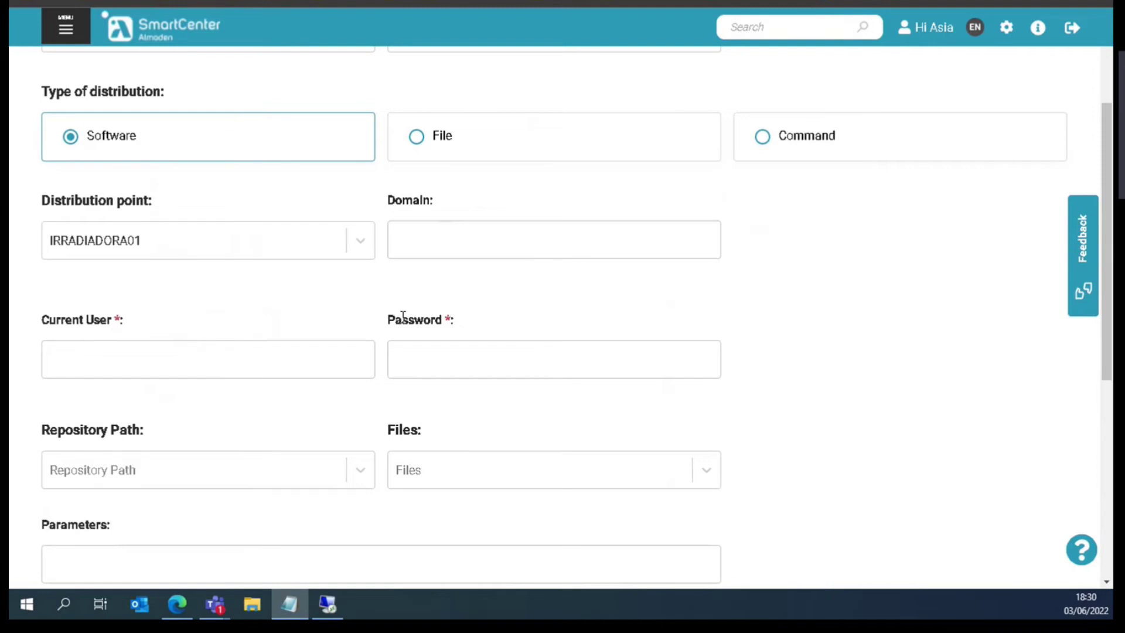
{"action": "left_click", "coordinate": [240, 358]}
{"action": "type", "text": "DistributionUser"}
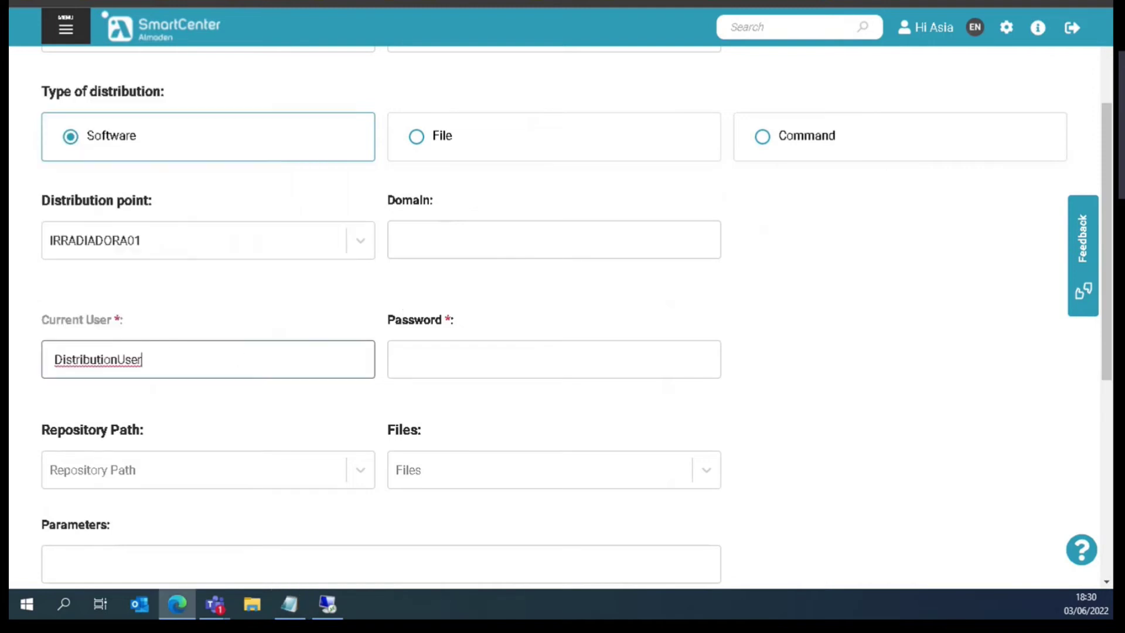
{"action": "key", "text": "alt+Tab"}
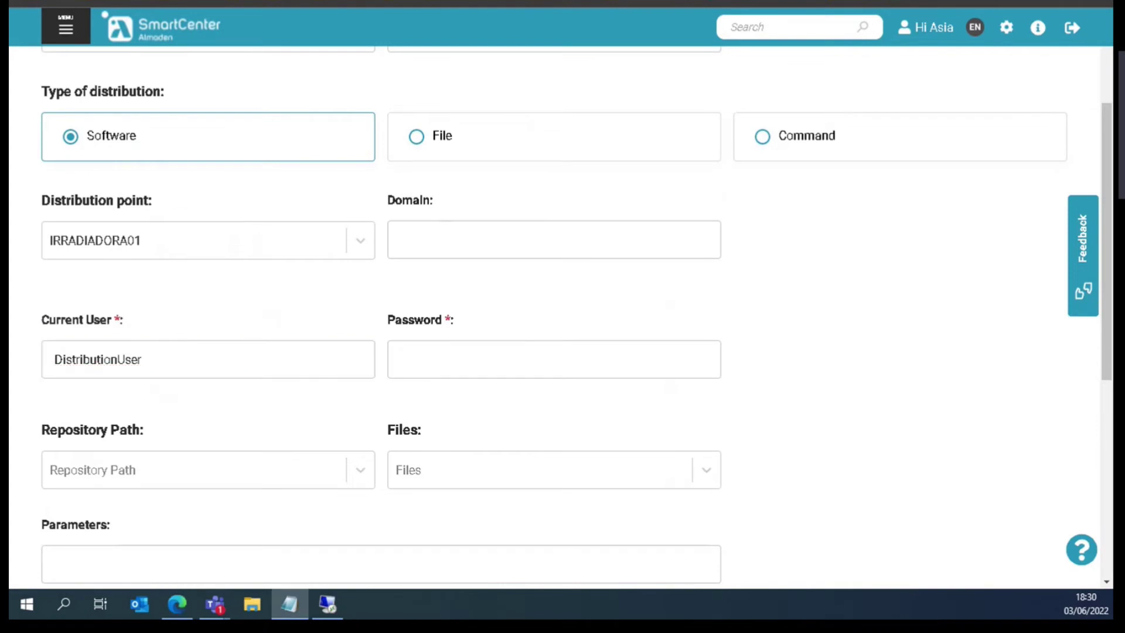
{"action": "left_click", "coordinate": [442, 363]}
{"action": "key", "text": "ctrl+v"}
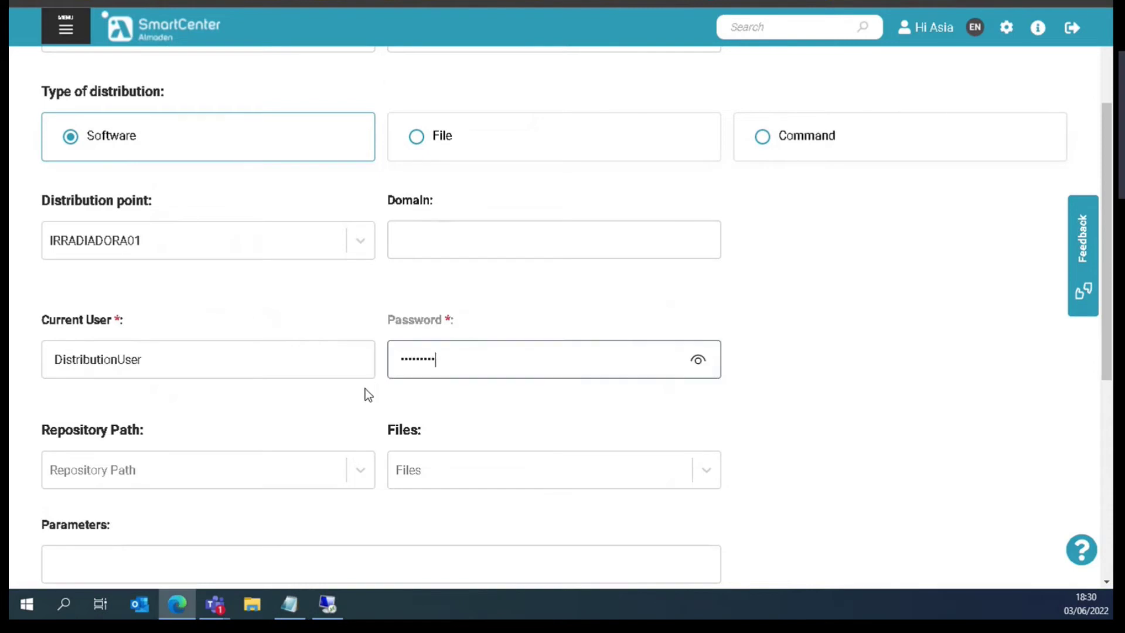
- Set the repository path to C:\IRRADIADORA\Softwares and choose Instala_7zip.exe as the file to distribute
{"action": "scroll", "coordinate": [372, 379], "scroll_direction": "down", "scroll_amount": 1}
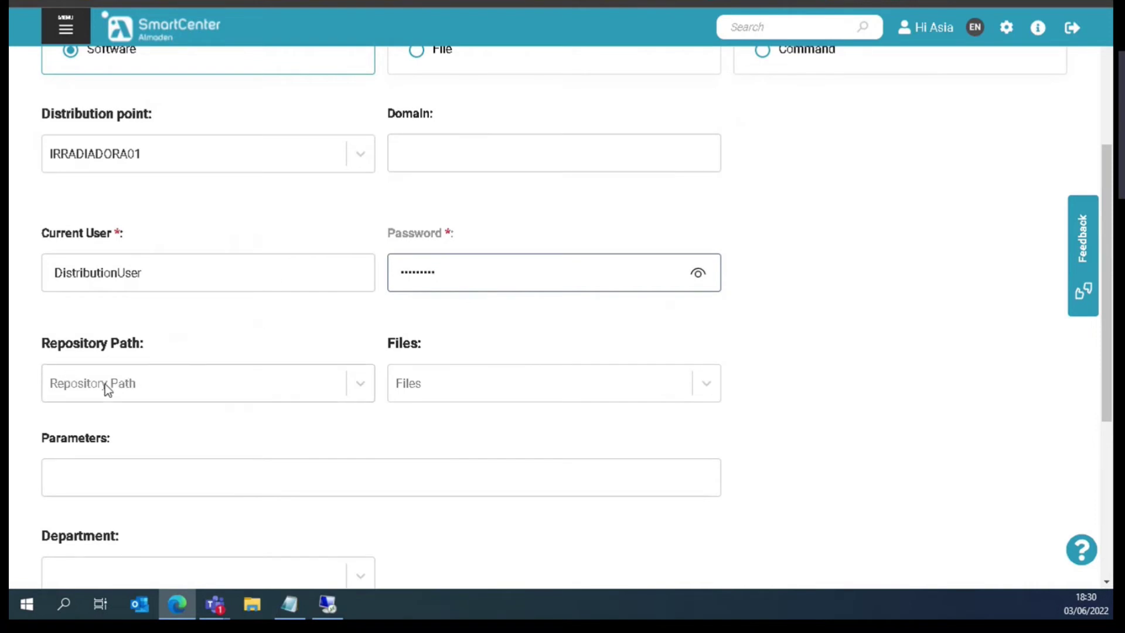
{"action": "scroll", "coordinate": [290, 309], "scroll_direction": "down", "scroll_amount": 2}
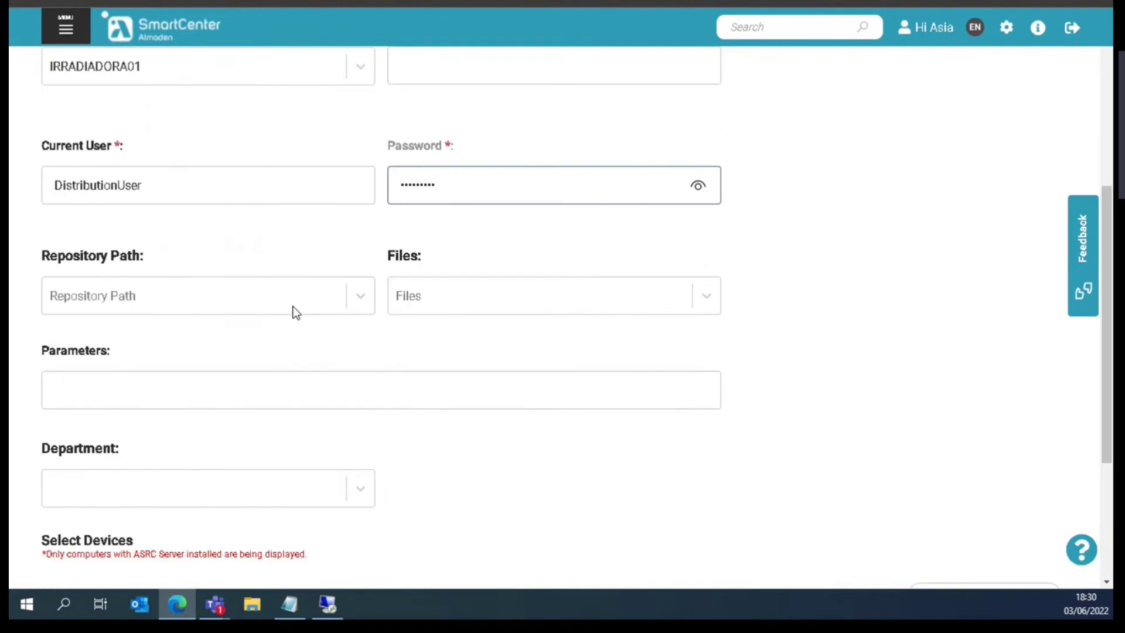
{"action": "left_click", "coordinate": [360, 299]}
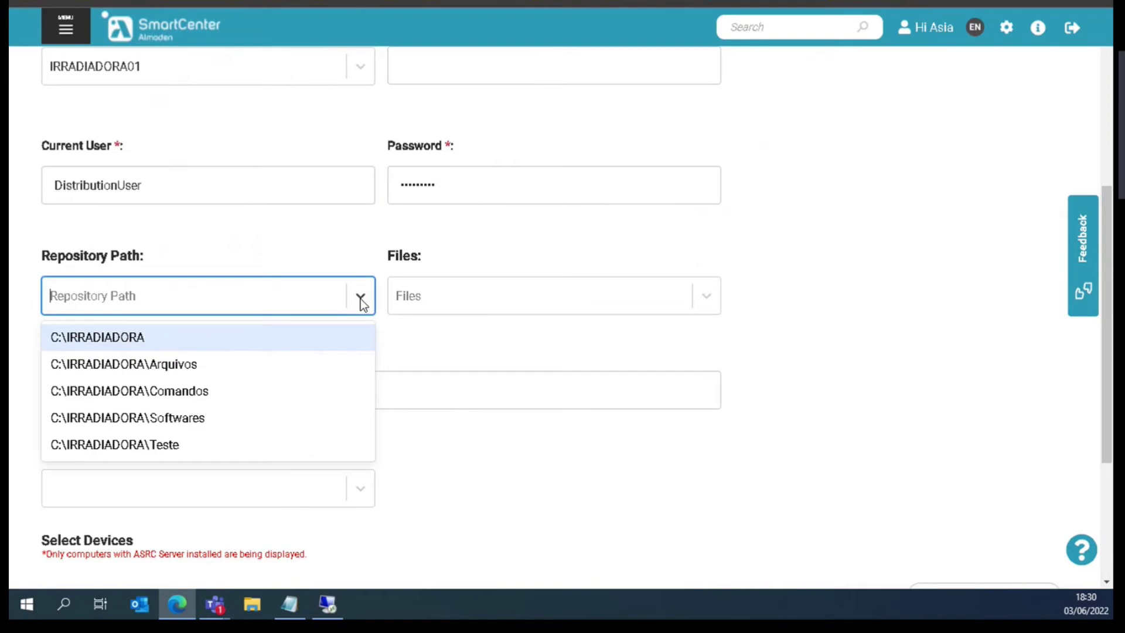
{"action": "left_click", "coordinate": [246, 421]}
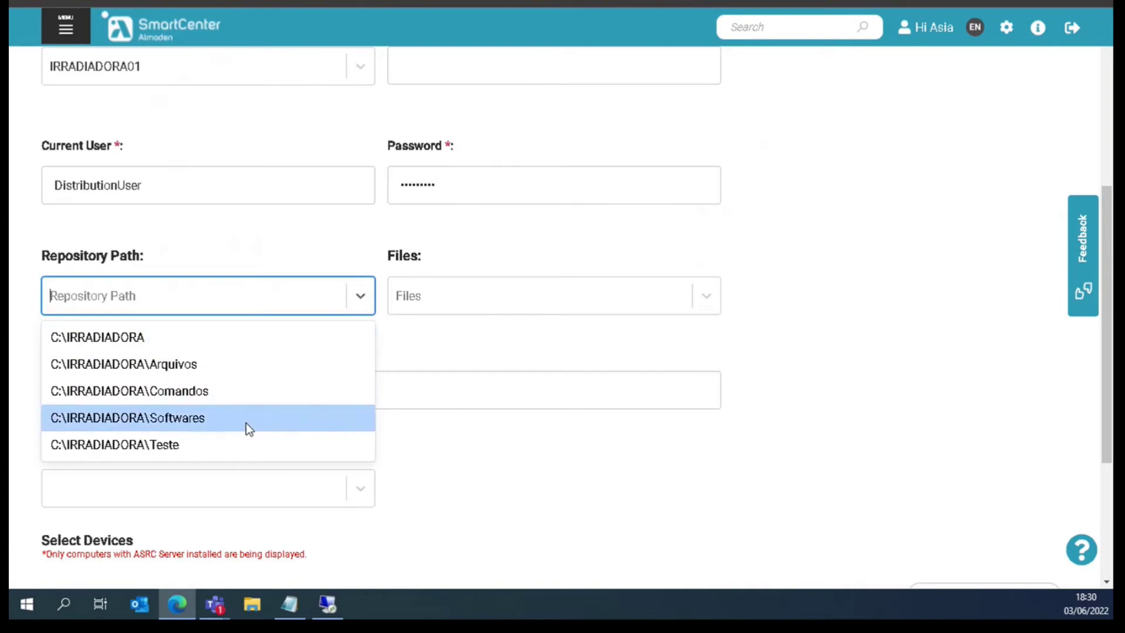
{"action": "left_click", "coordinate": [448, 293]}
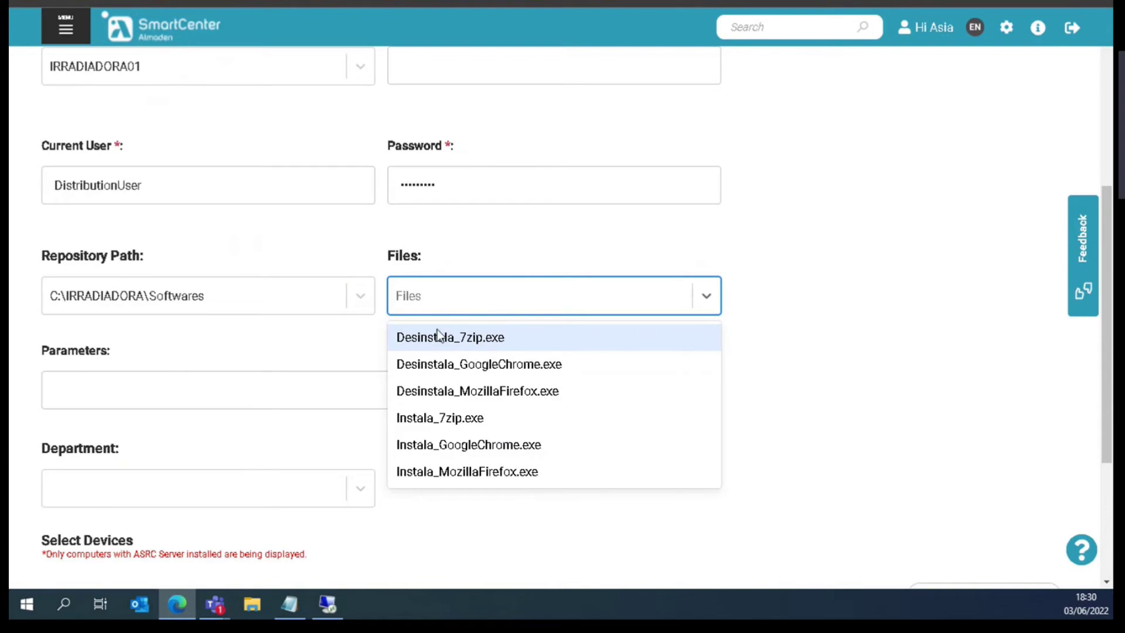
{"action": "left_click", "coordinate": [490, 419]}
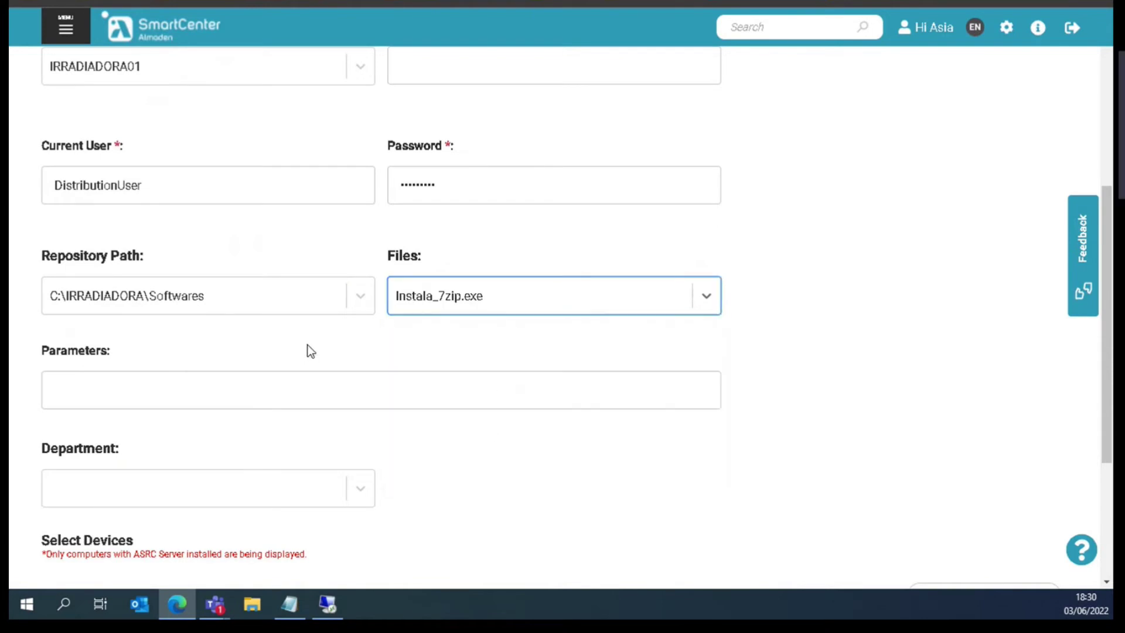
- Filter the target devices by the AUTOMATOS department
{"action": "scroll", "coordinate": [280, 325], "scroll_direction": "down", "scroll_amount": 1}
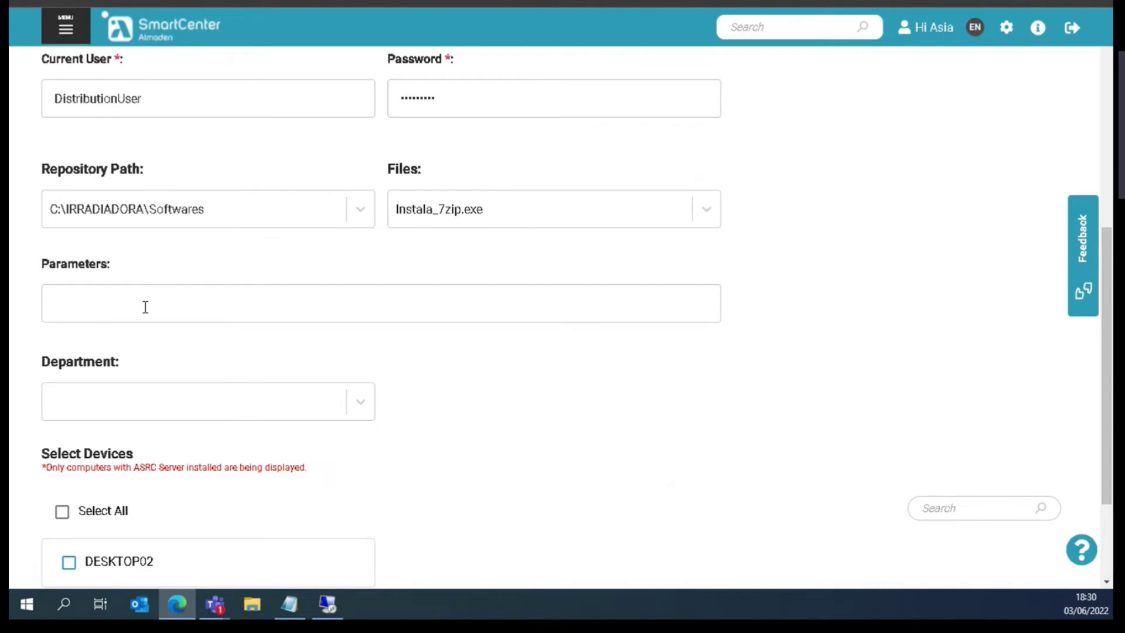
{"action": "scroll", "coordinate": [151, 312], "scroll_direction": "down", "scroll_amount": 1}
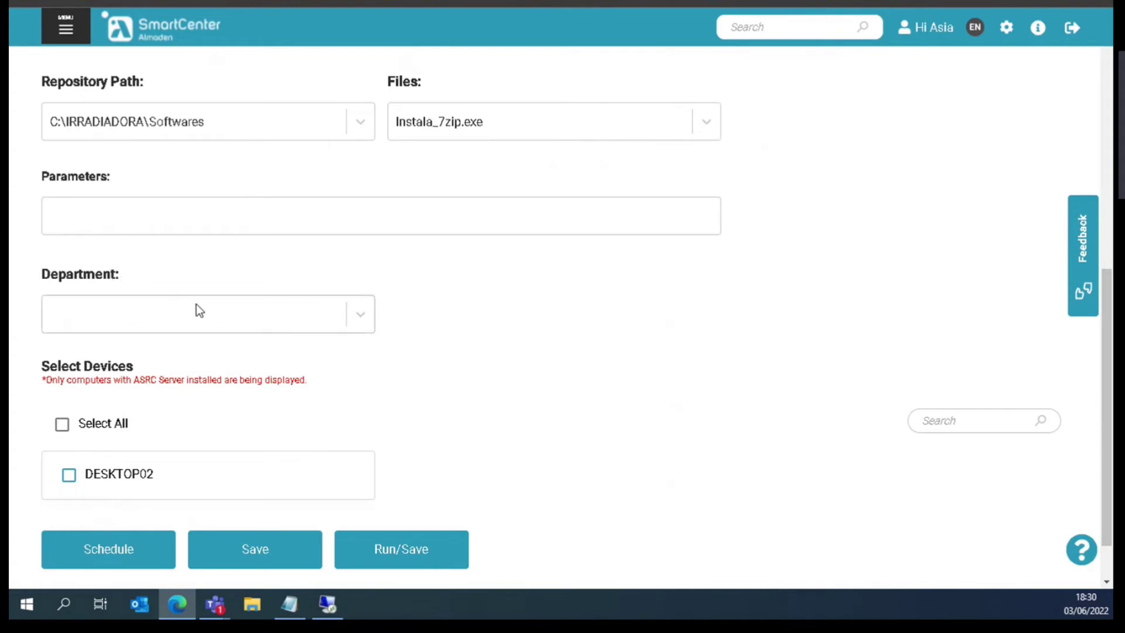
{"action": "left_click", "coordinate": [355, 325]}
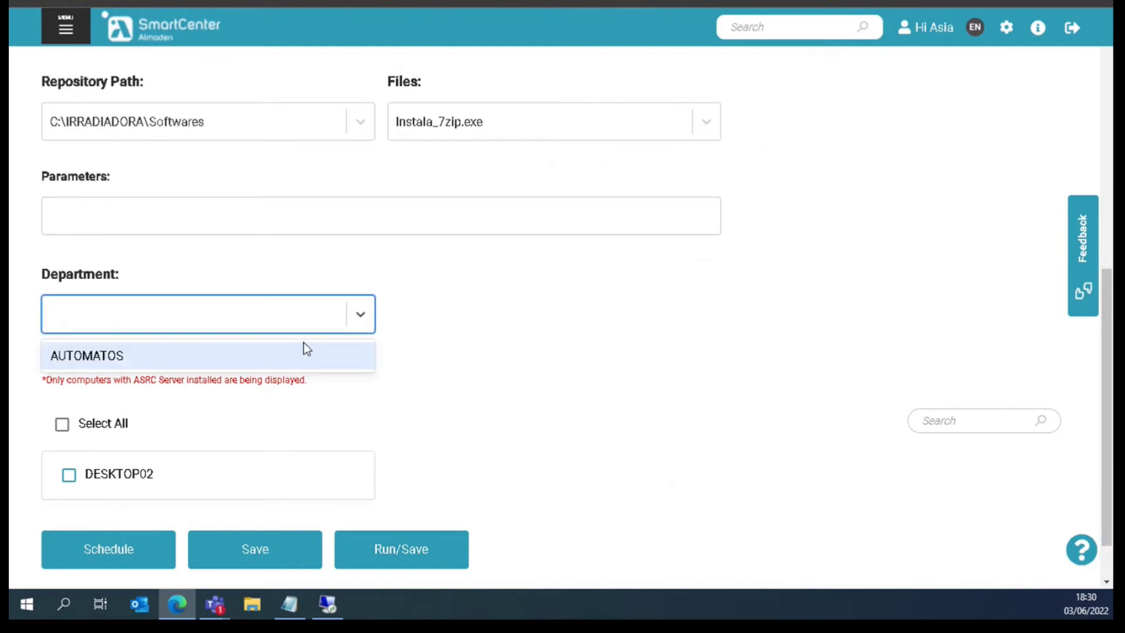
{"action": "left_click", "coordinate": [167, 356]}
{"action": "left_click", "coordinate": [440, 377]}
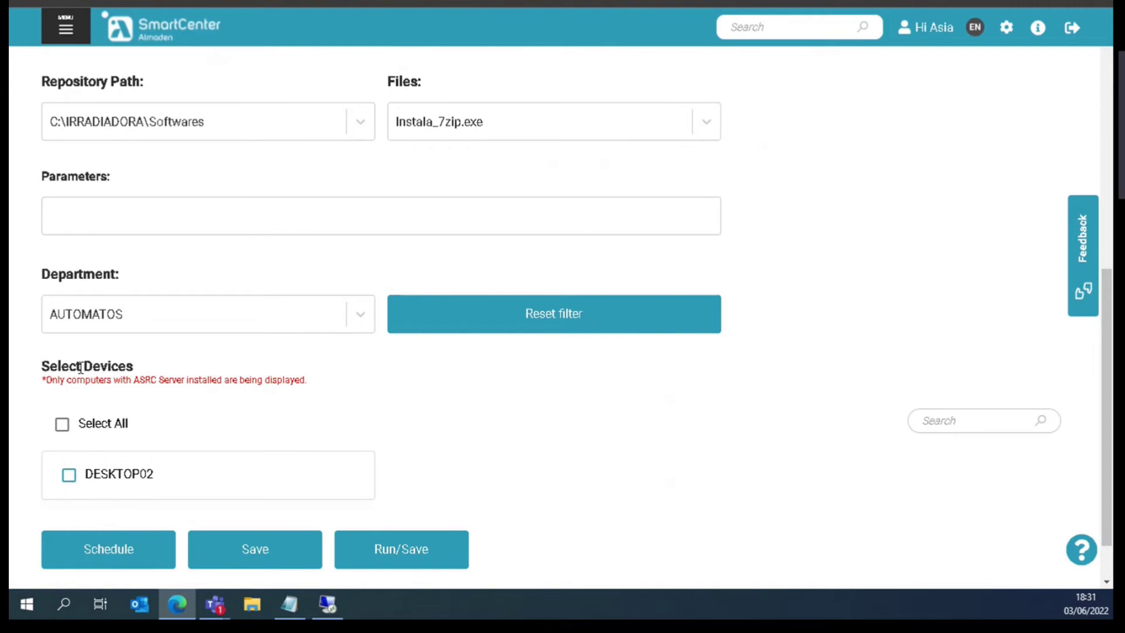
- Select DESKTOP02 as the target device, then save and run the distribution
{"action": "scroll", "coordinate": [328, 384], "scroll_direction": "down", "scroll_amount": 1}
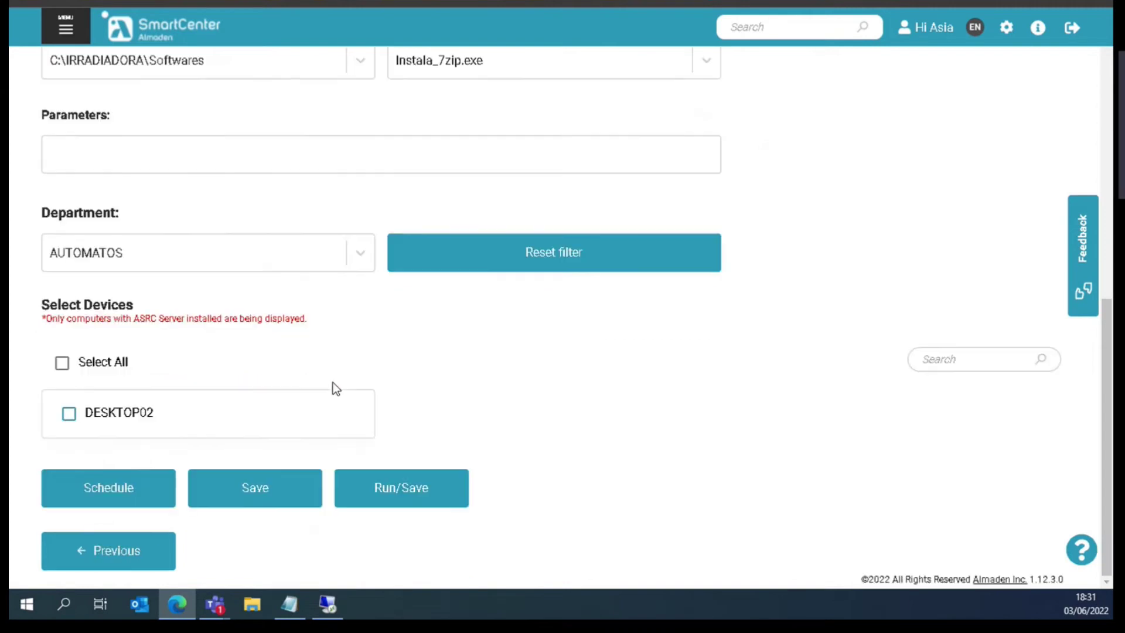
{"action": "left_click", "coordinate": [74, 418]}
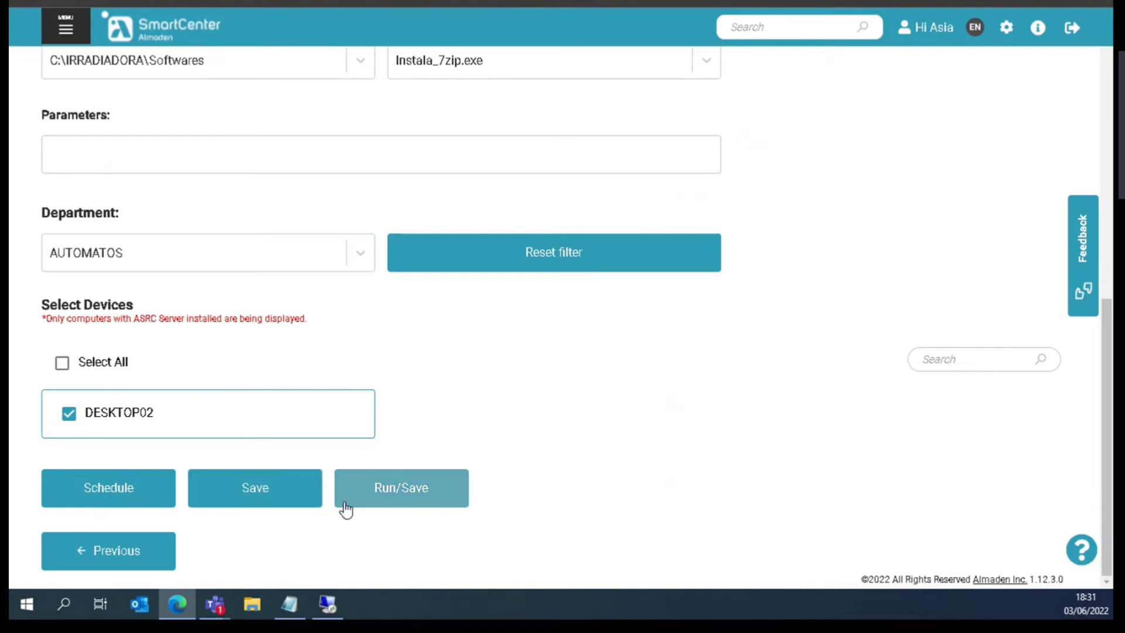
{"action": "left_click", "coordinate": [410, 493]}
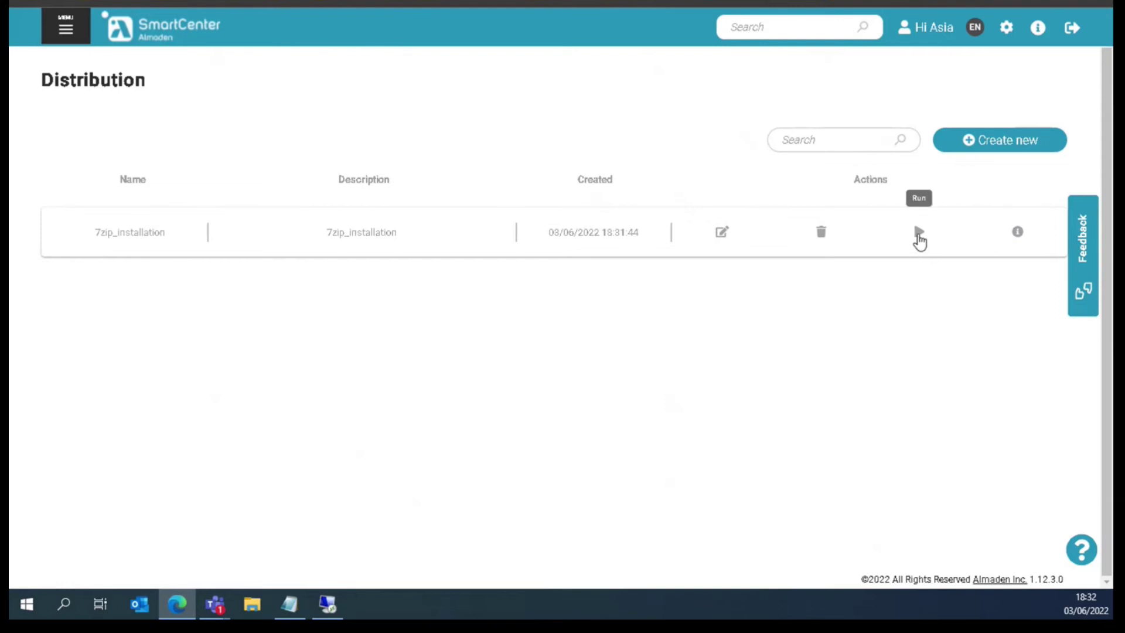
{"action": "left_click", "coordinate": [919, 238]}
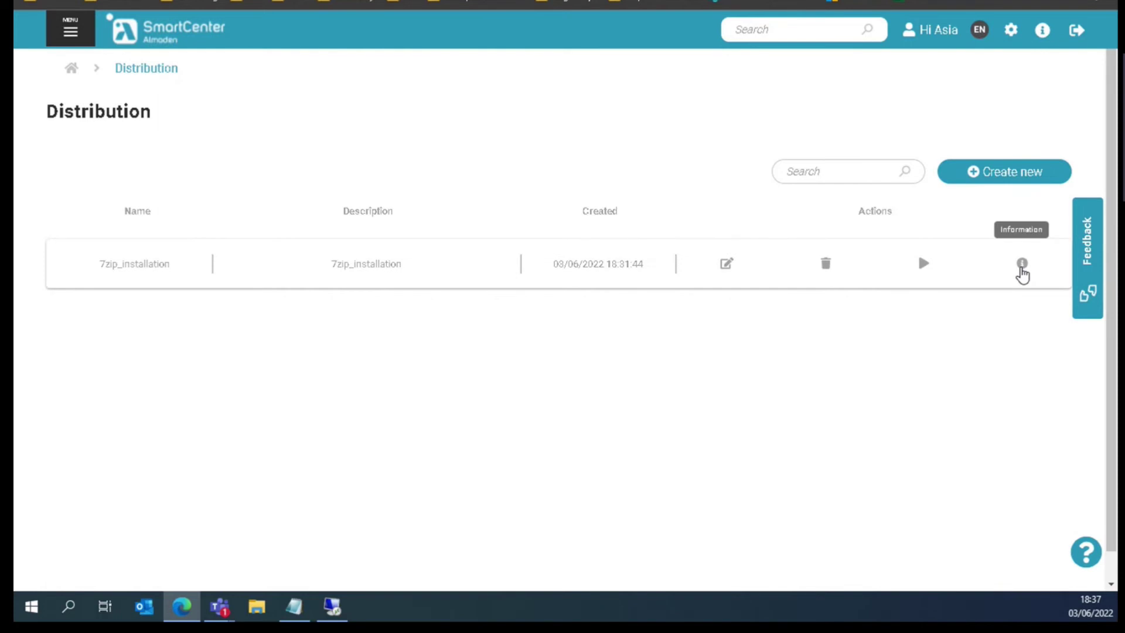
- Review the execution information of the 7zip_installation distribution and close it
{"action": "left_click", "coordinate": [1022, 265]}
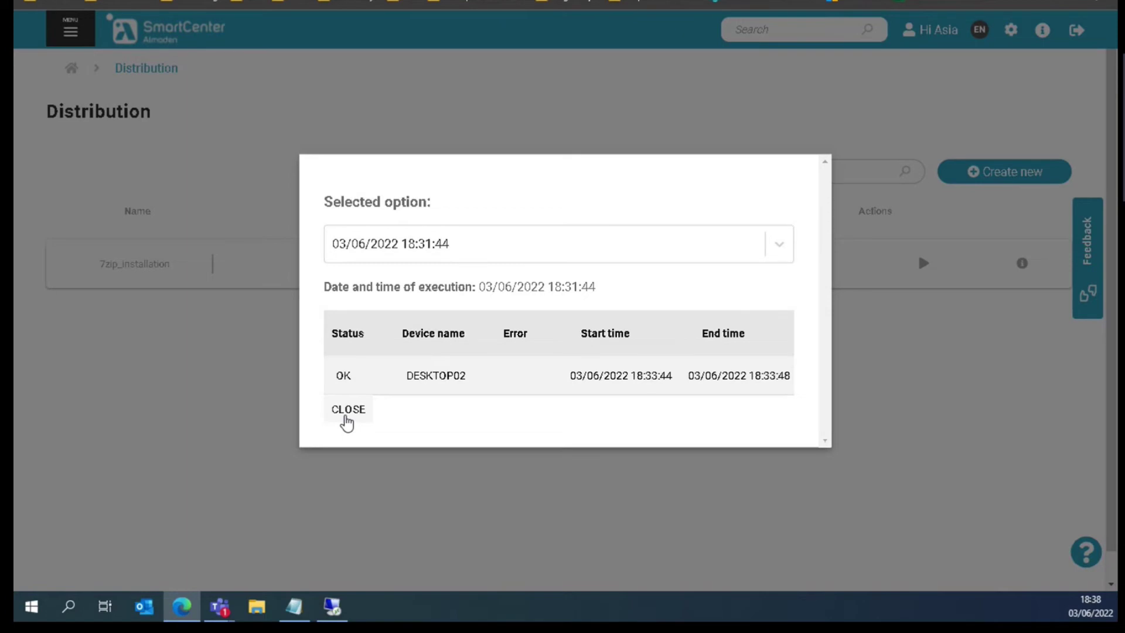
{"action": "left_click", "coordinate": [347, 410]}
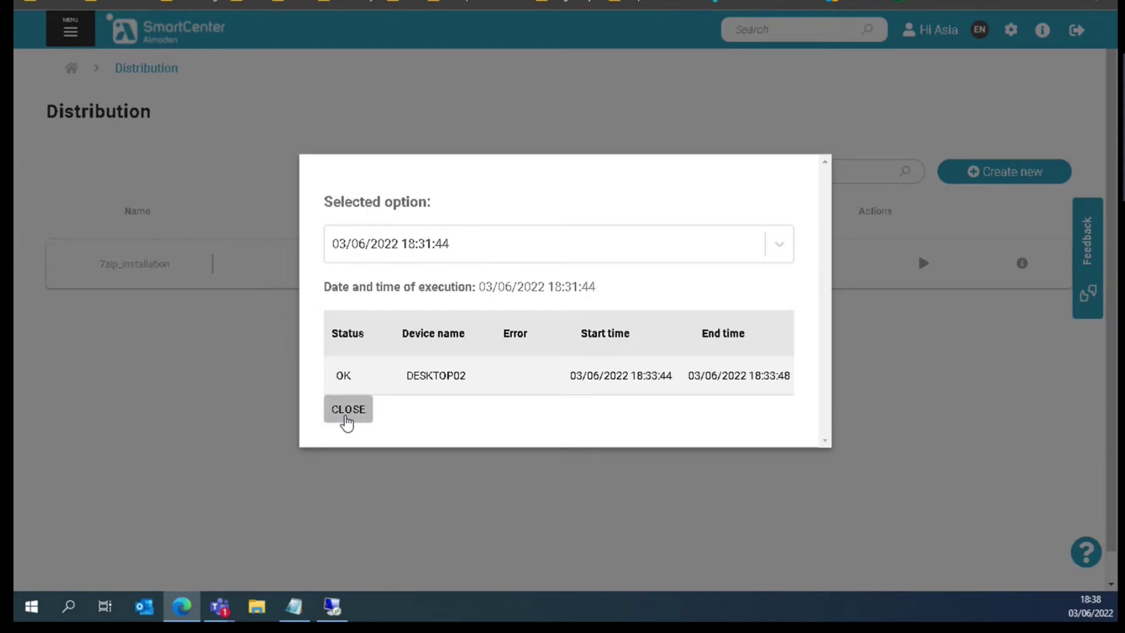
{"action": "left_click", "coordinate": [347, 421]}
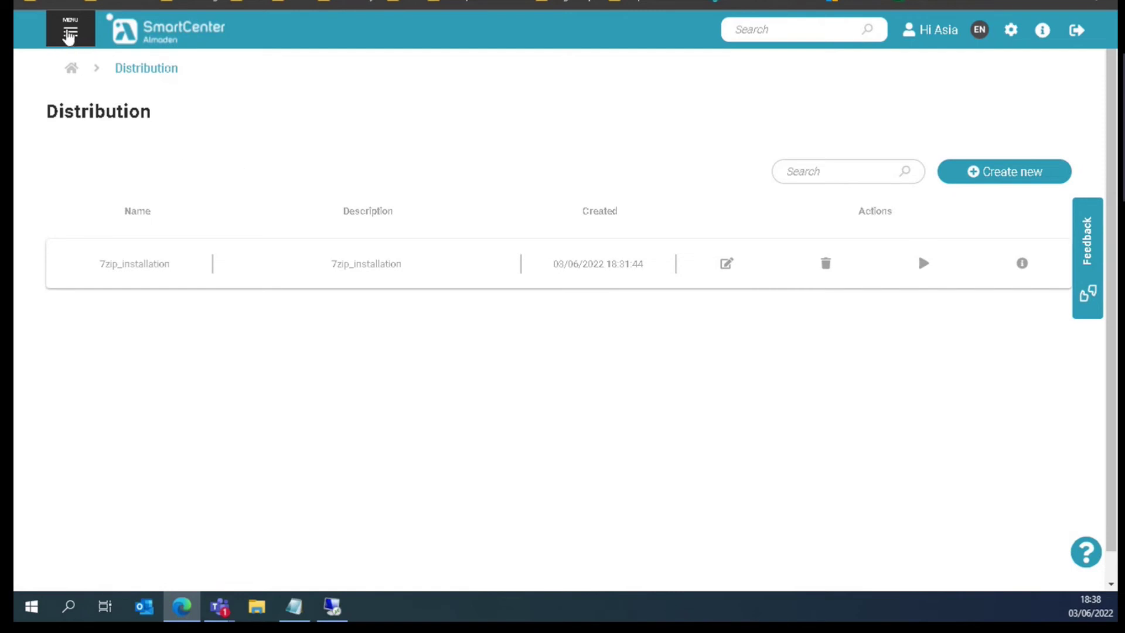
- Open the machine details of DESKTOP02 from the hardware inventory
{"action": "left_click", "coordinate": [69, 36]}
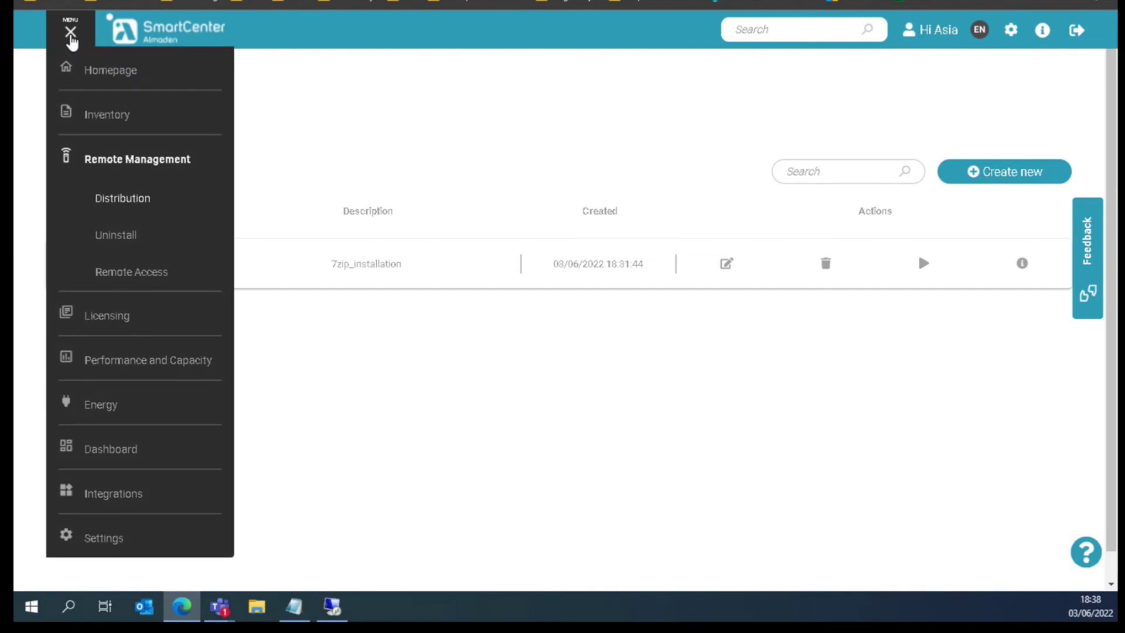
{"action": "left_click", "coordinate": [167, 123]}
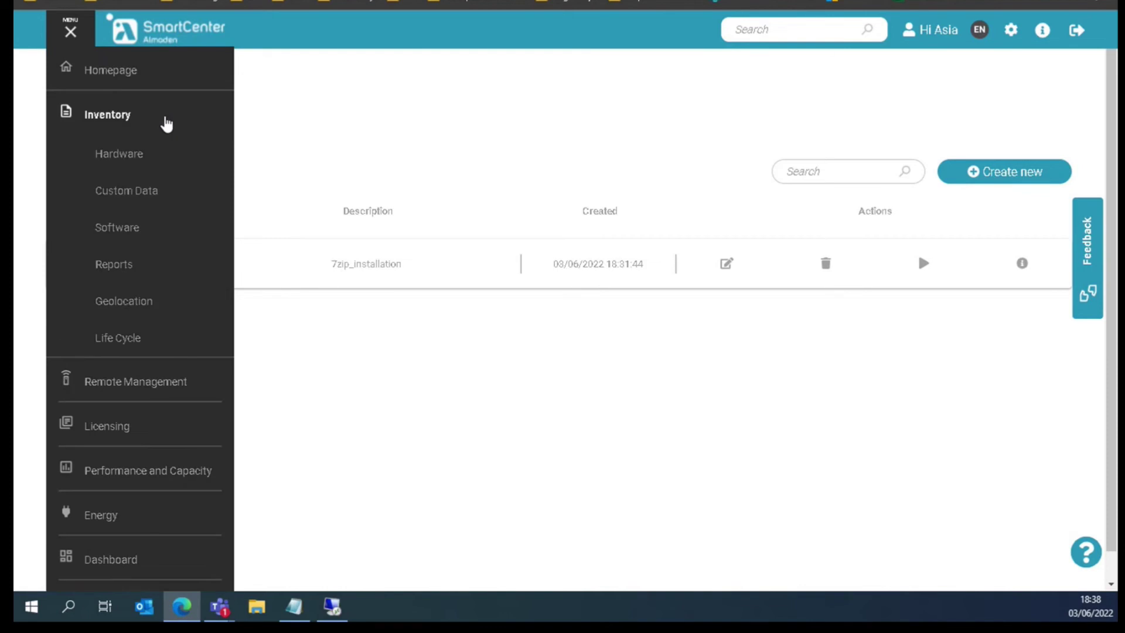
{"action": "left_click", "coordinate": [163, 164]}
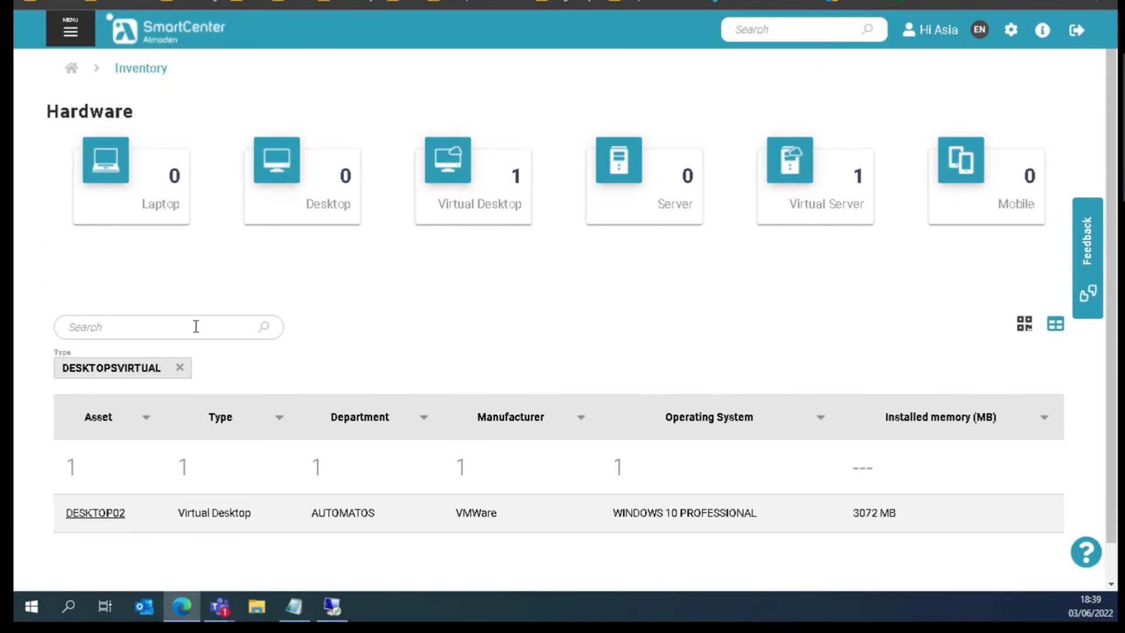
{"action": "left_click", "coordinate": [95, 513]}
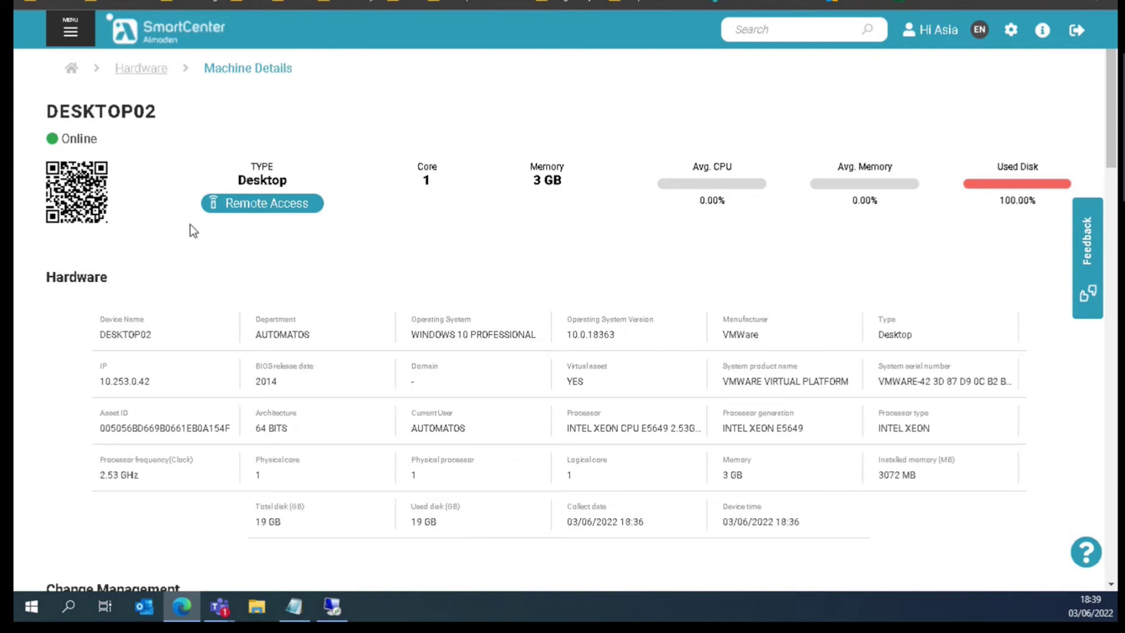
- Start a remote access session to DESKTOP02, entering the access password to connect
{"action": "left_click", "coordinate": [274, 210]}
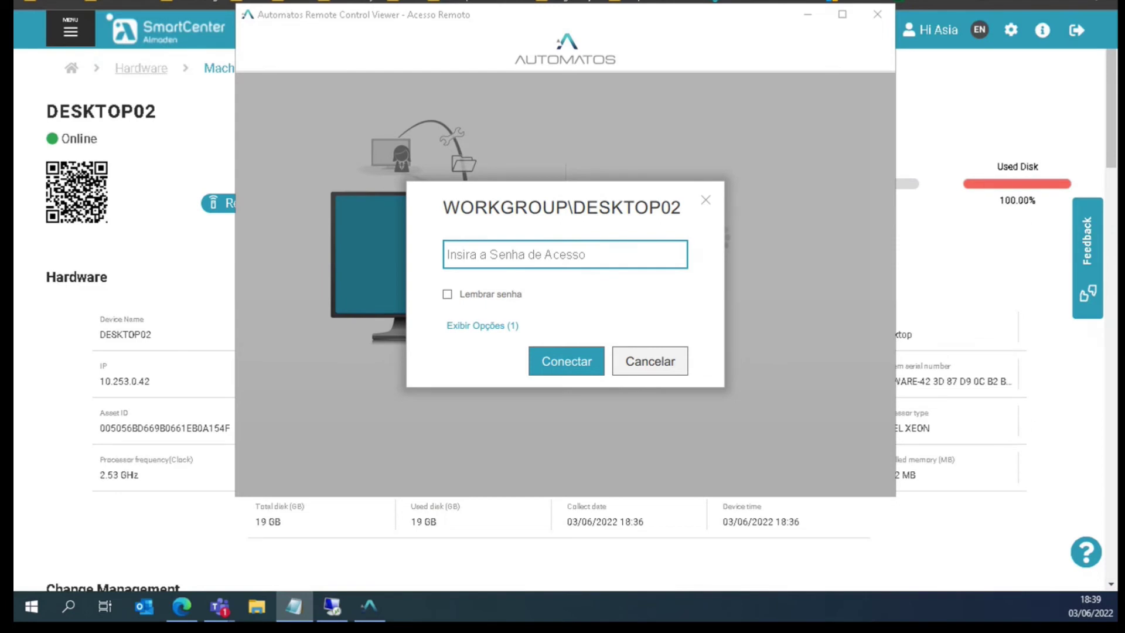
{"action": "left_click", "coordinate": [473, 258]}
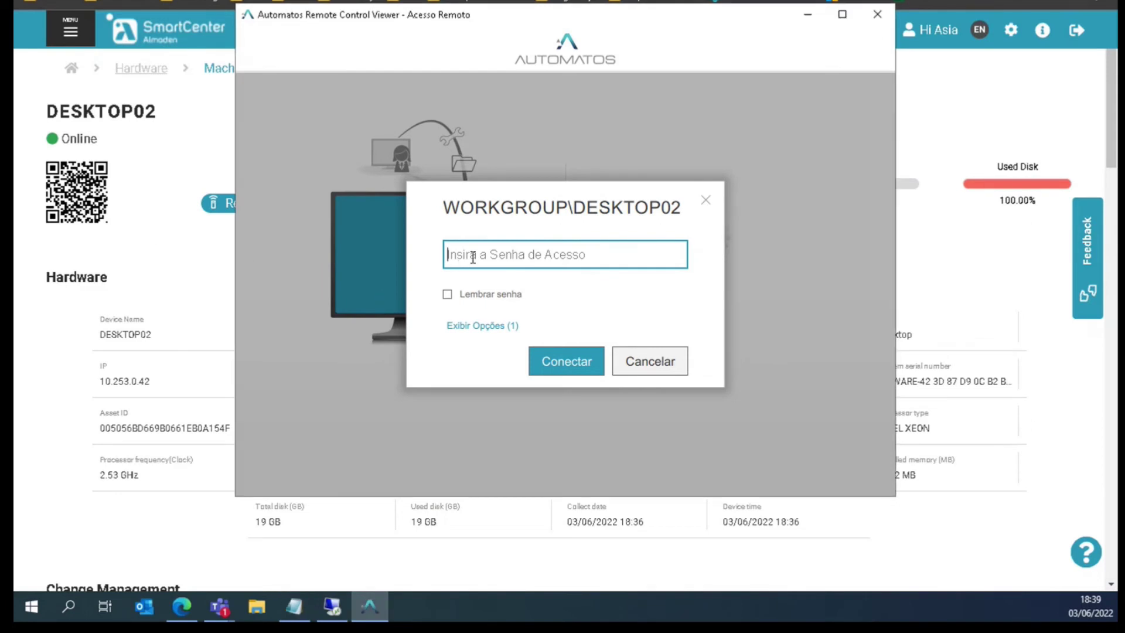
{"action": "key", "text": "ctrl+v"}
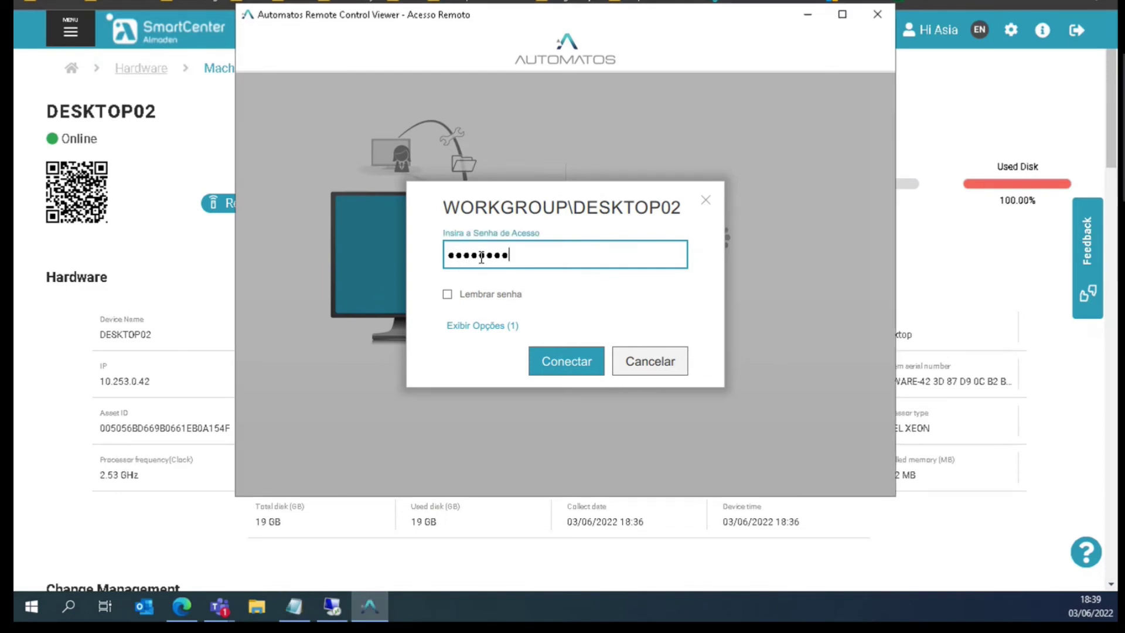
{"action": "left_click", "coordinate": [551, 363]}
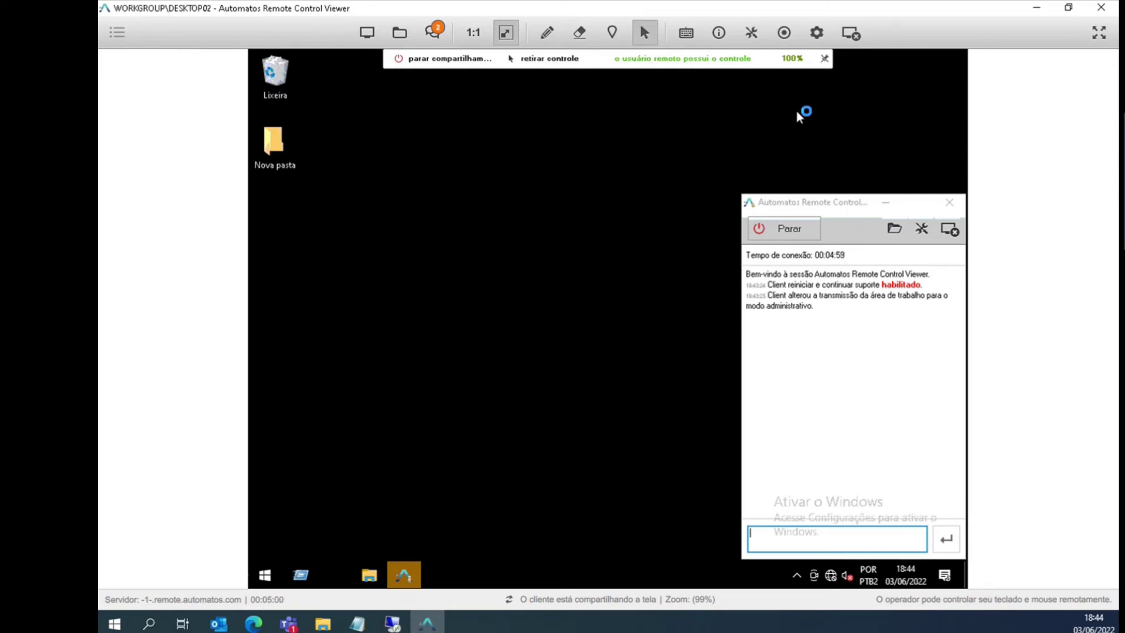
{"action": "left_click", "coordinate": [817, 33]}
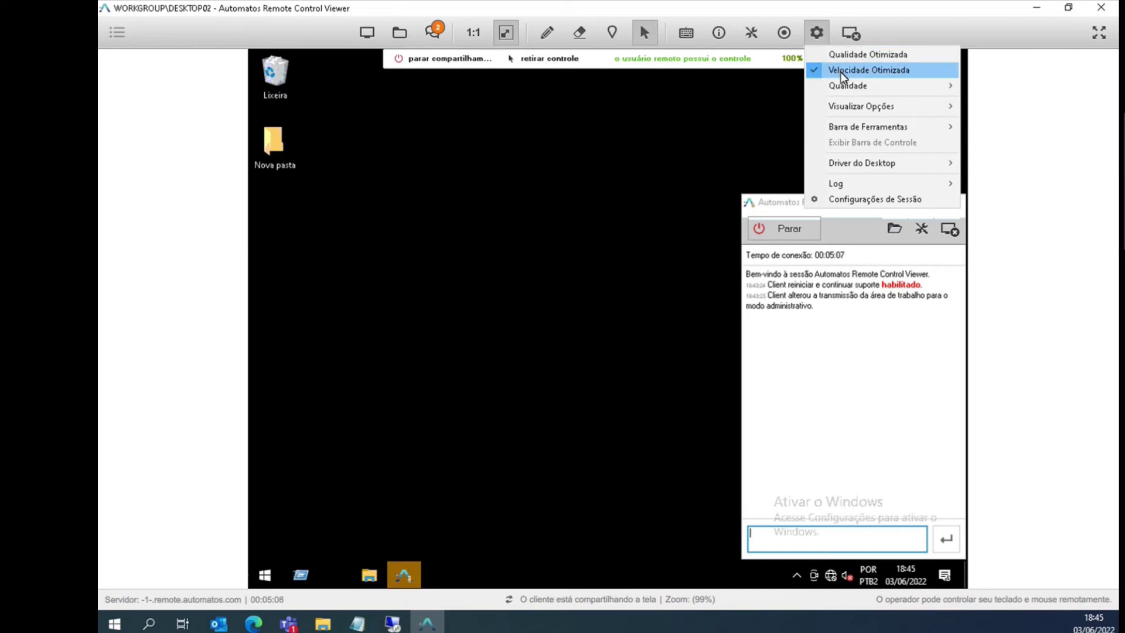
{"action": "mouse_move", "coordinate": [843, 80]}
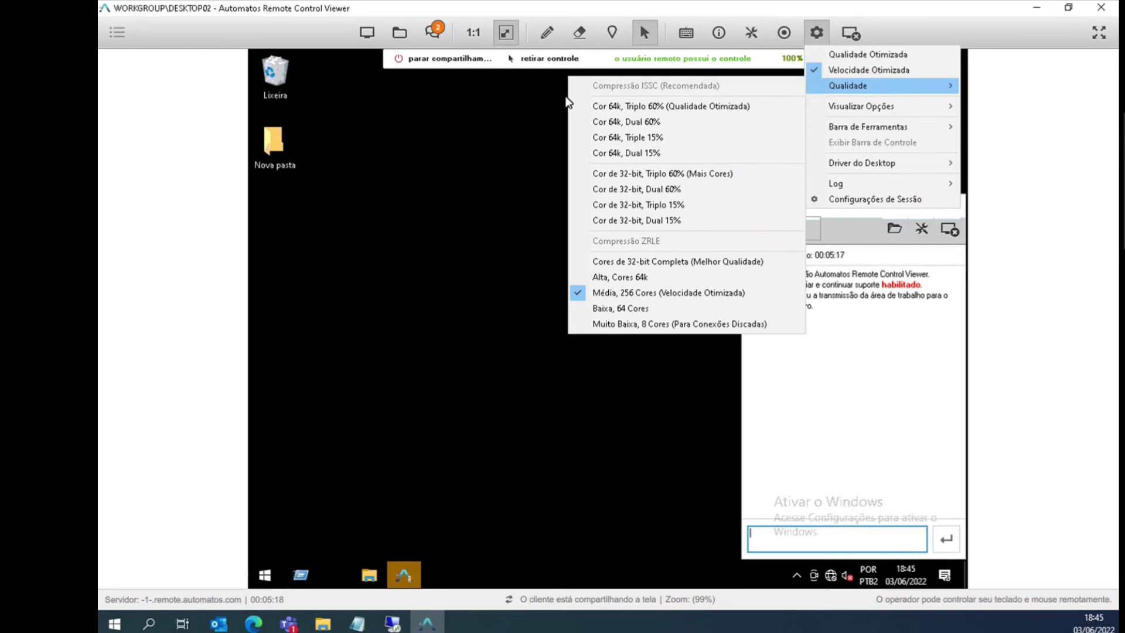
{"action": "left_click", "coordinate": [554, 113]}
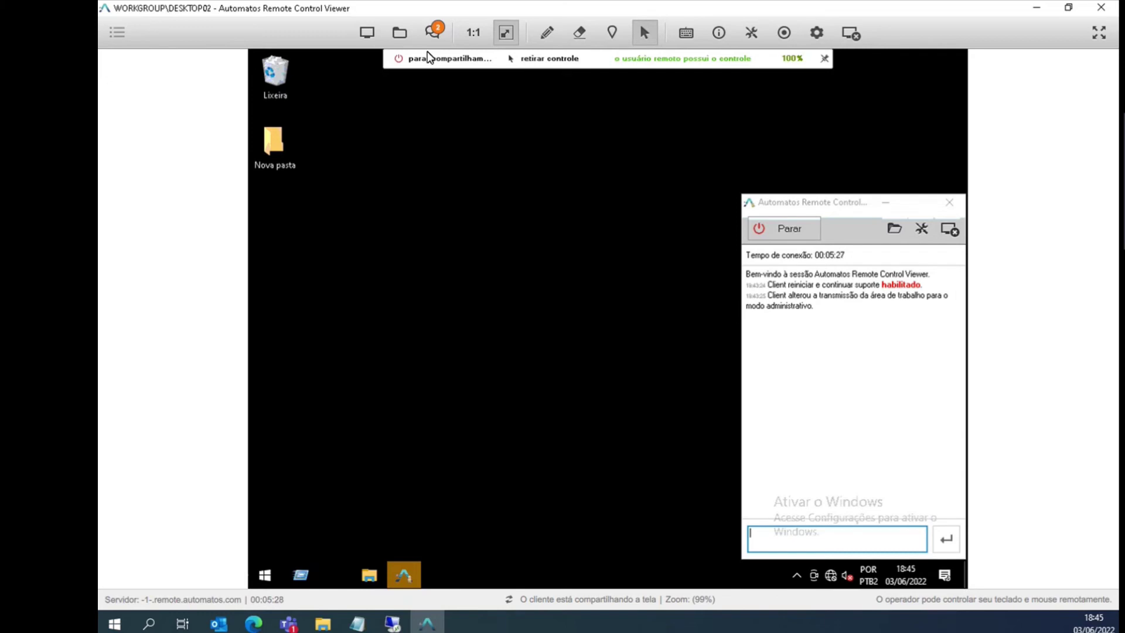
{"action": "left_click", "coordinate": [408, 35]}
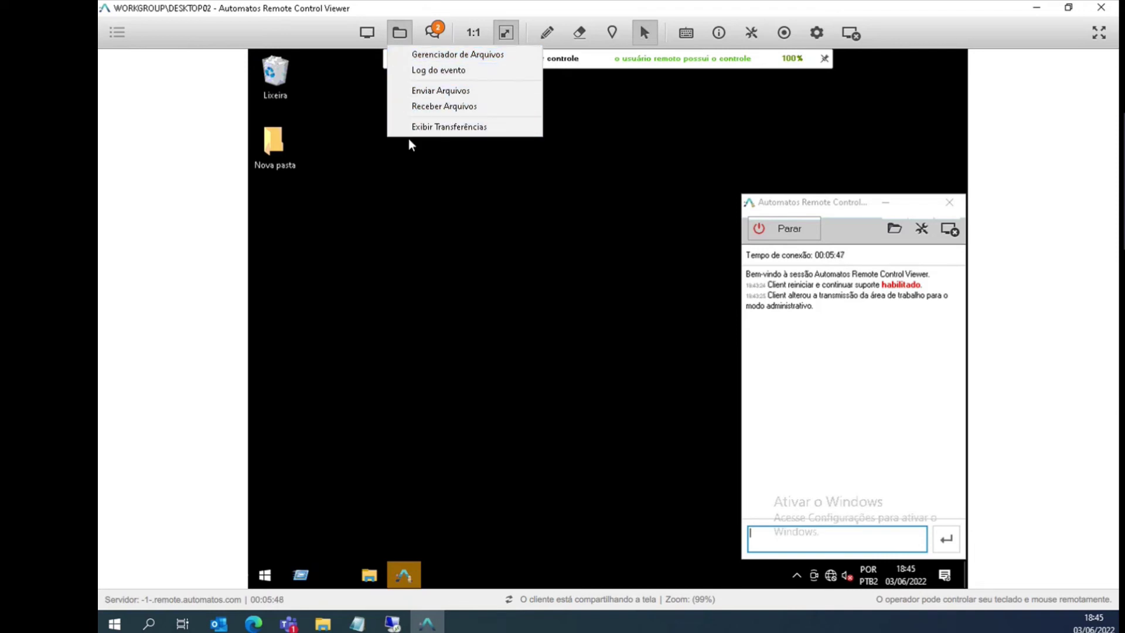
{"action": "left_click", "coordinate": [433, 35]}
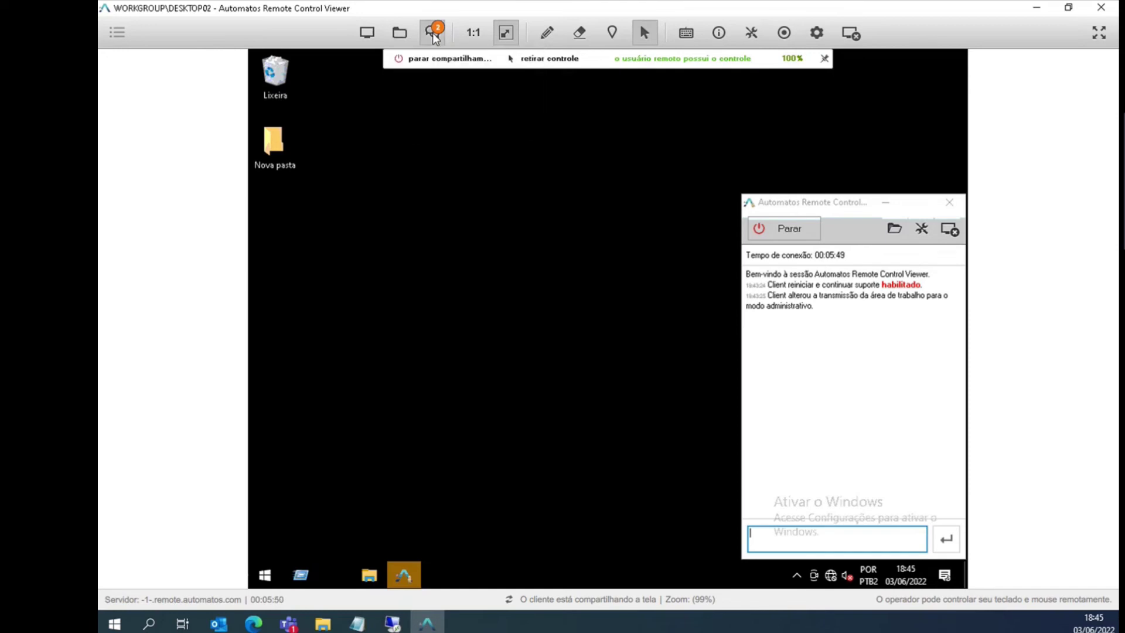
- Send the chat message "Hello" to the remote client and close the chat window
{"action": "left_click", "coordinate": [433, 34]}
{"action": "left_click_drag", "start_coordinate": [555, 141], "coordinate": [196, 226]}
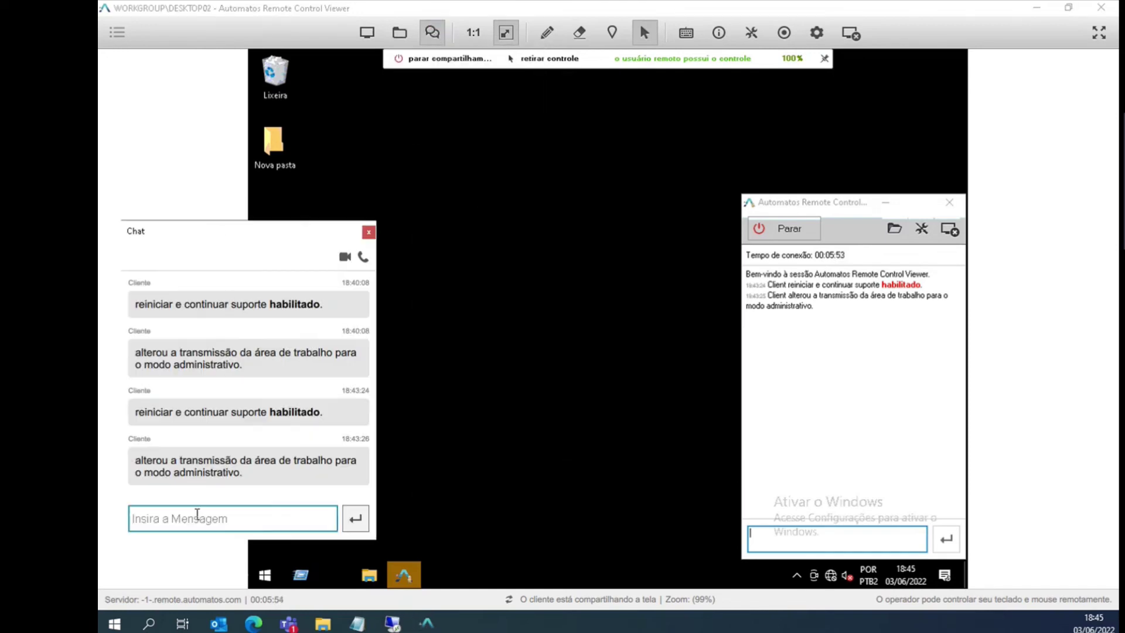
{"action": "type", "text": "Hello"}
{"action": "key", "text": "Return"}
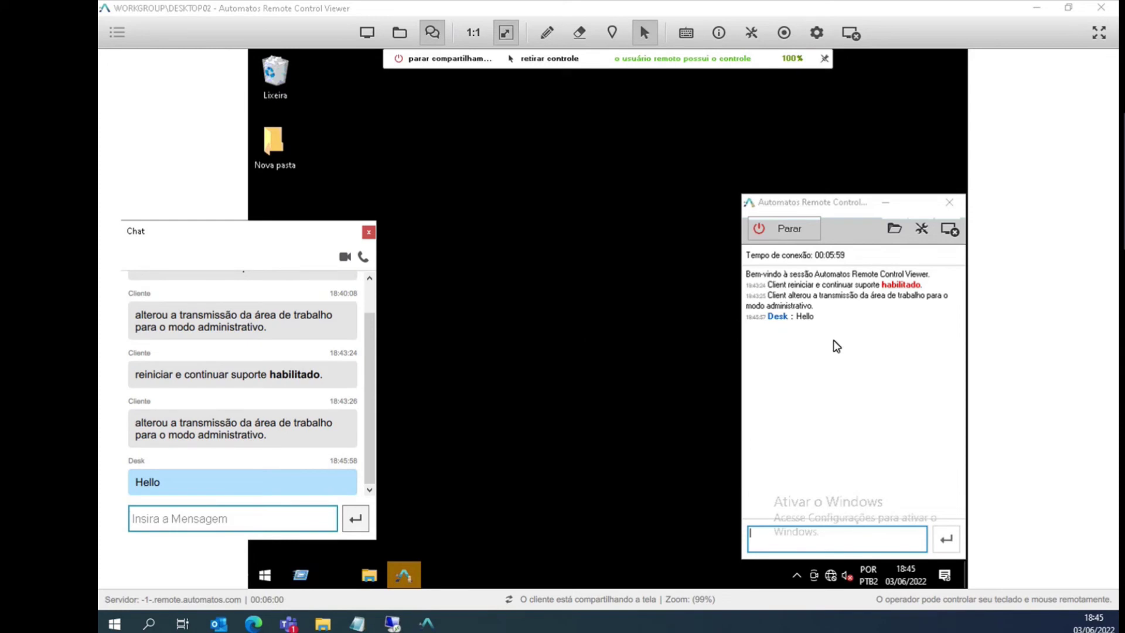
{"action": "left_click", "coordinate": [368, 232]}
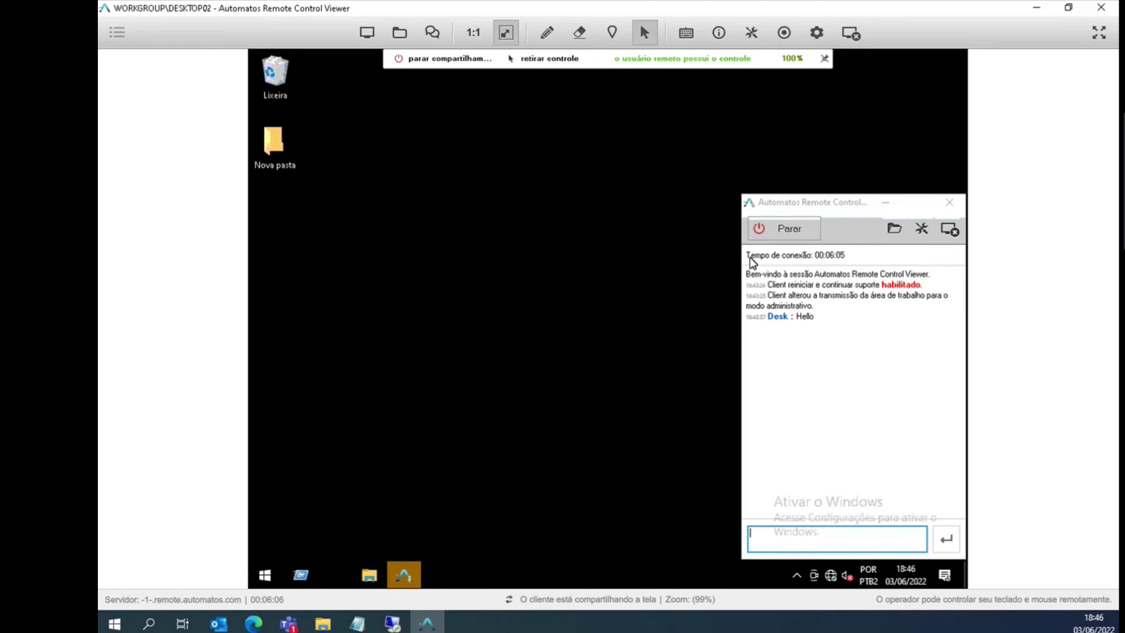
{"action": "left_click", "coordinate": [752, 33]}
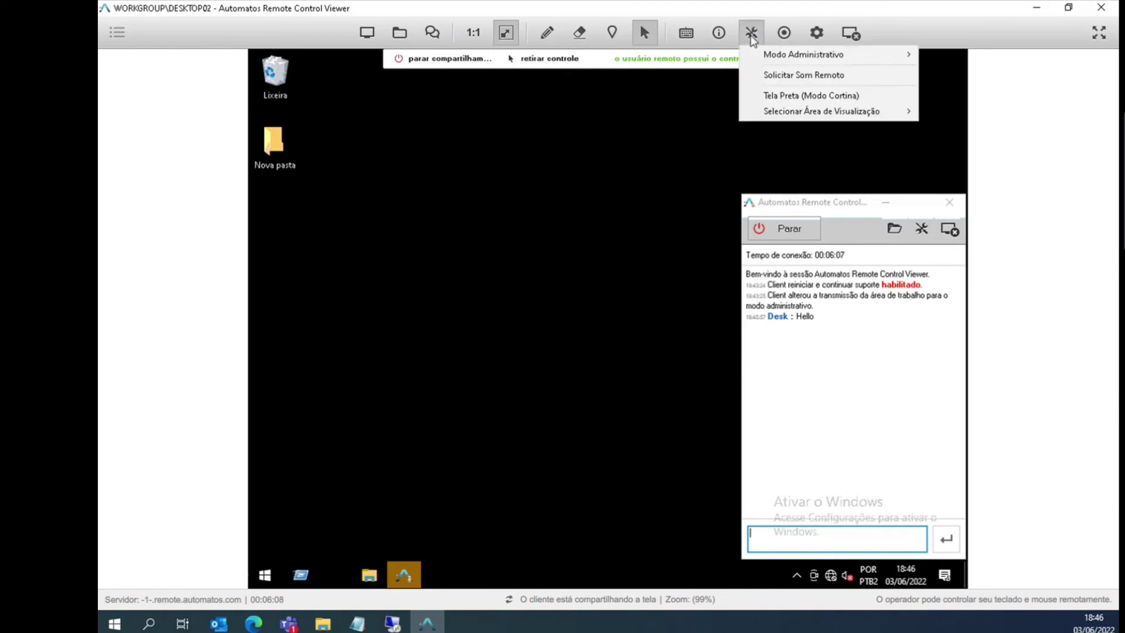
{"action": "mouse_move", "coordinate": [763, 54]}
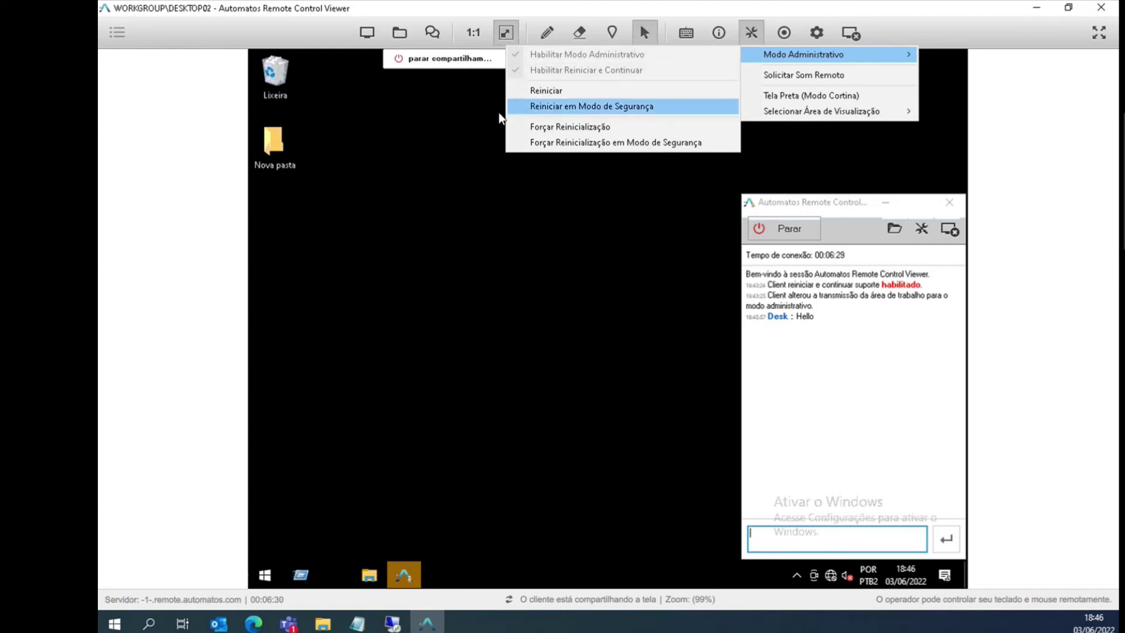
{"action": "left_click", "coordinate": [452, 302]}
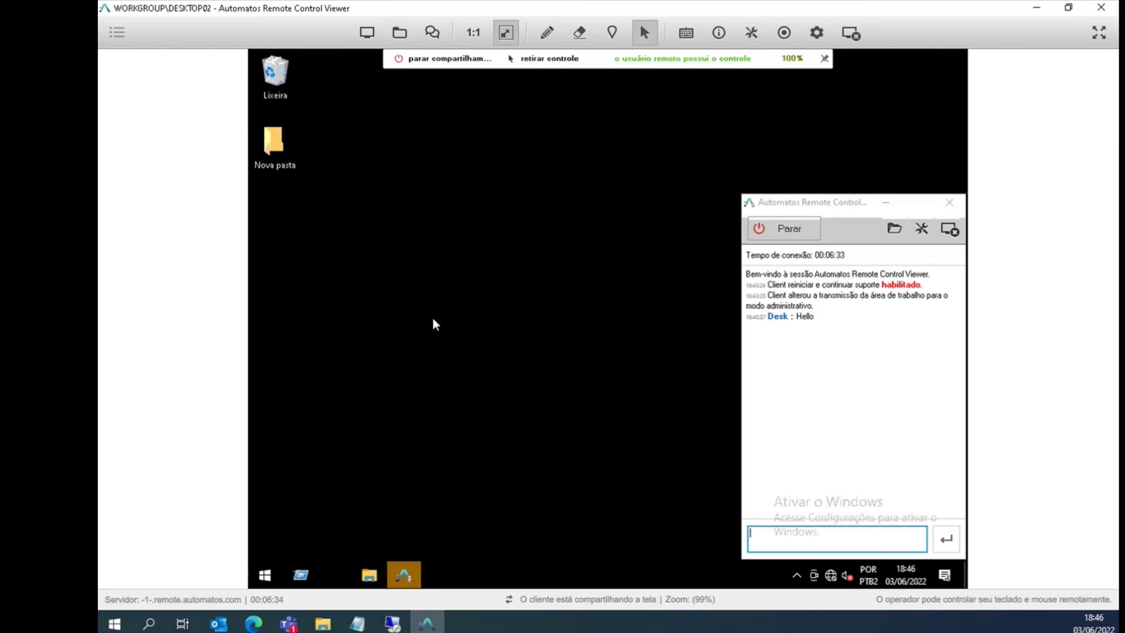
- Run appwiz.cpl on the remote desktop, uncover and maximize the installed programs list to check for 7-Zip, and minimize the remote viewer
{"action": "left_click", "coordinate": [256, 572]}
{"action": "left_click", "coordinate": [252, 575]}
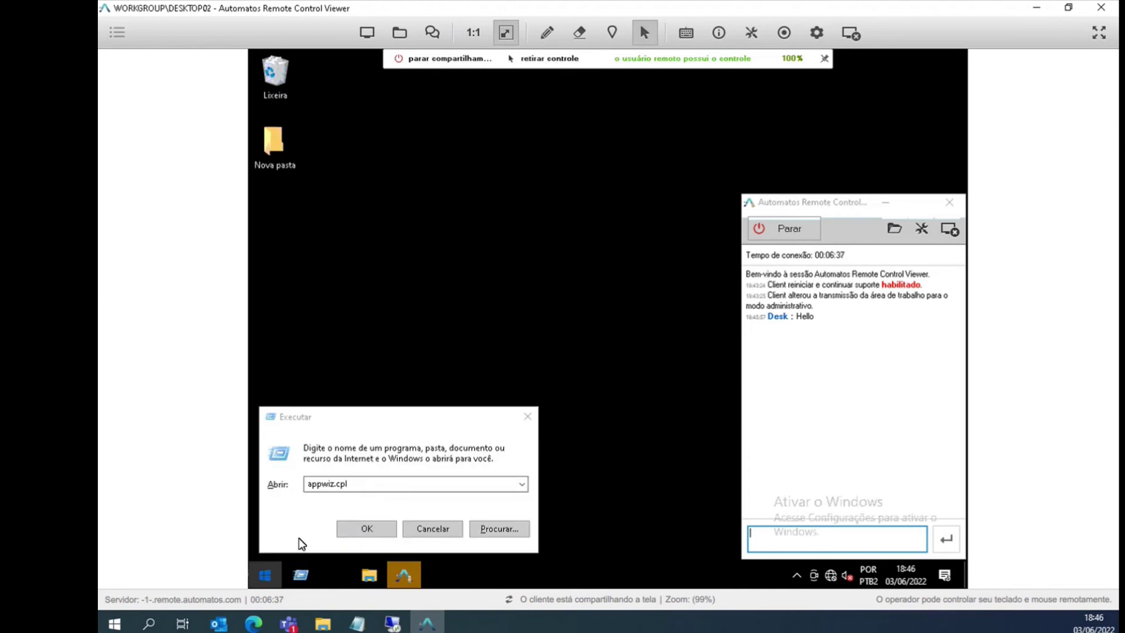
{"action": "left_click", "coordinate": [363, 530]}
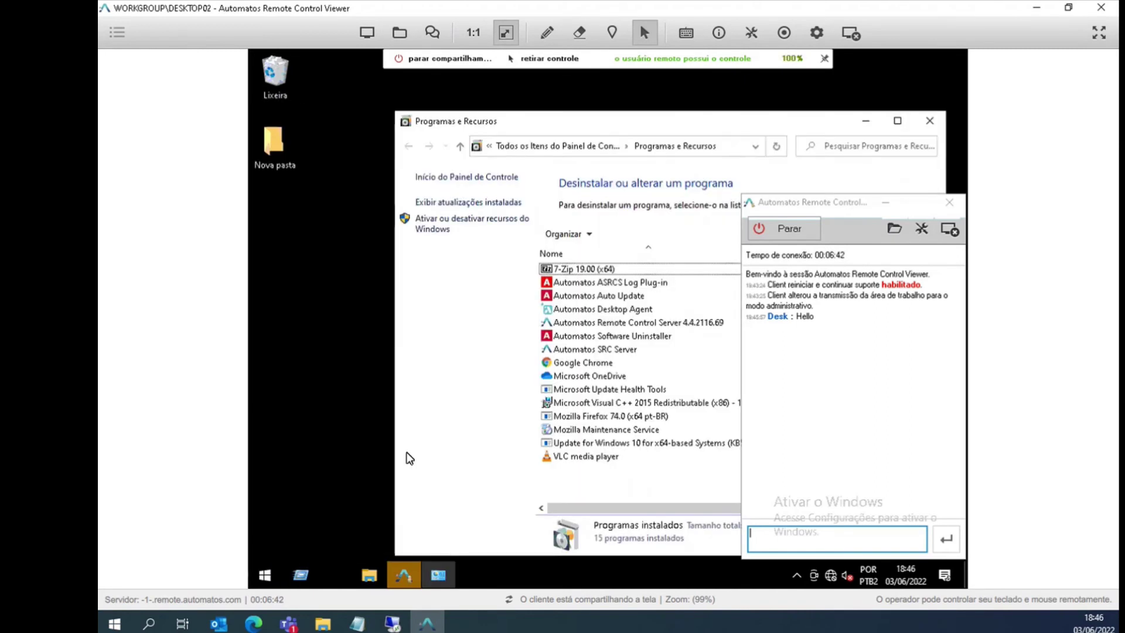
{"action": "left_click_drag", "start_coordinate": [489, 128], "coordinate": [446, 122]}
{"action": "left_click", "coordinate": [949, 202]}
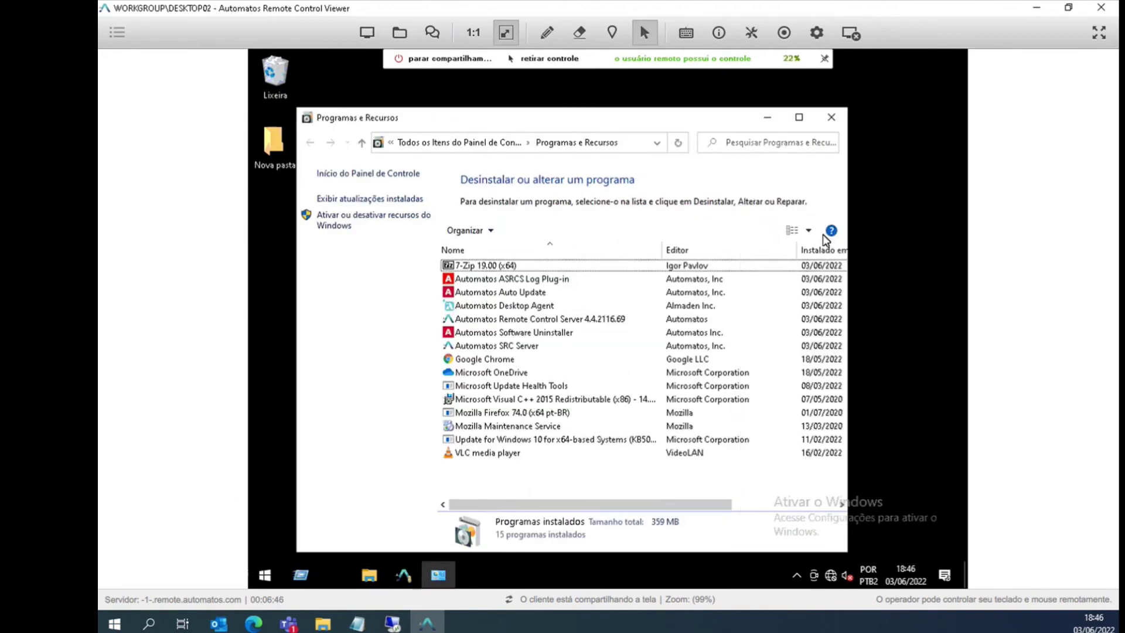
{"action": "left_click", "coordinate": [798, 117]}
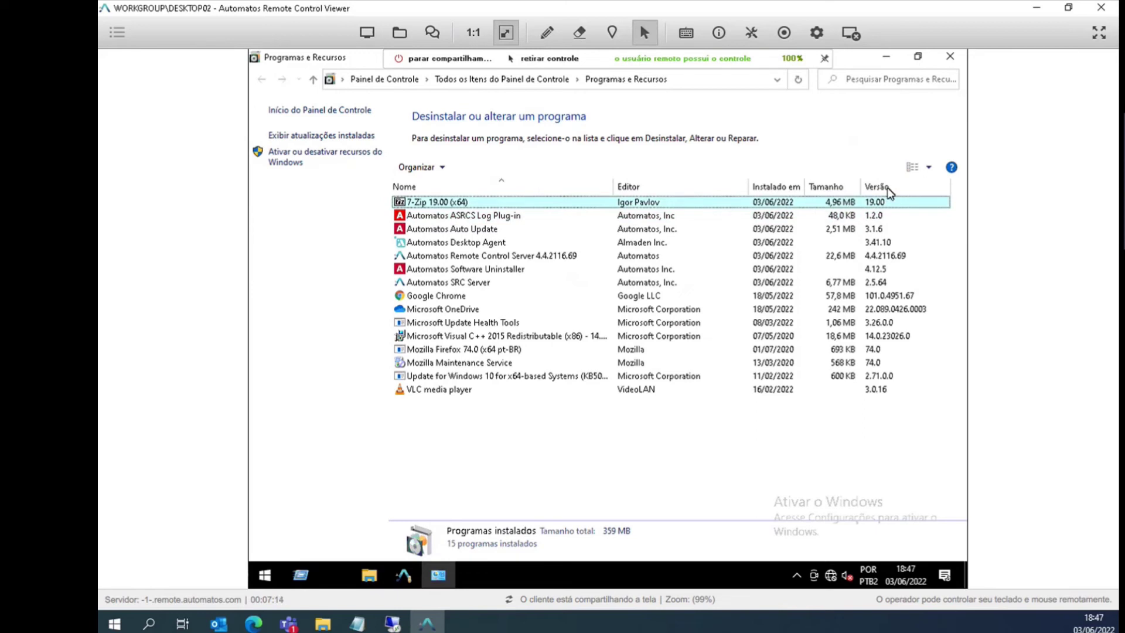
{"action": "left_click", "coordinate": [1035, 9]}
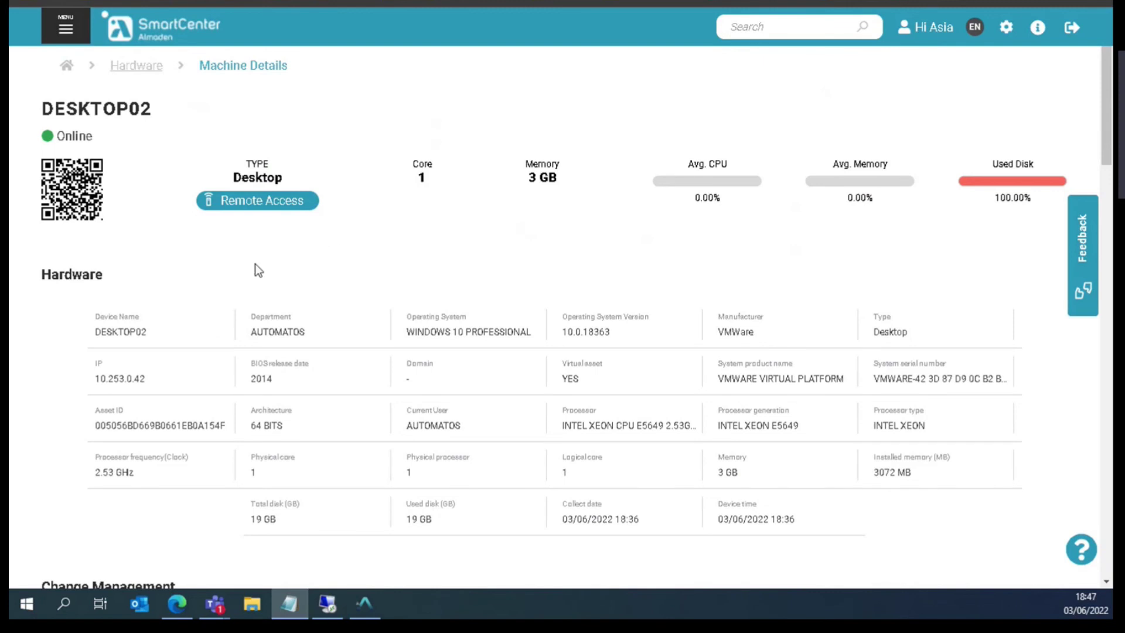
- Create a new software removal under remote management with IRRADIADORA01 as the distribution point
{"action": "left_click", "coordinate": [69, 33]}
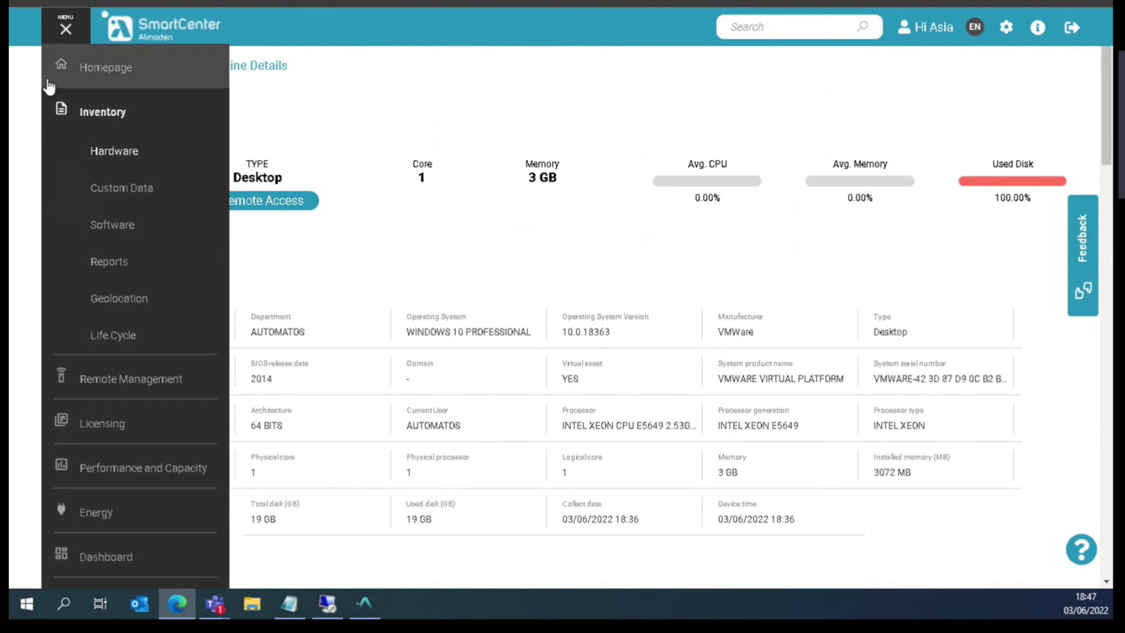
{"action": "left_click", "coordinate": [113, 378]}
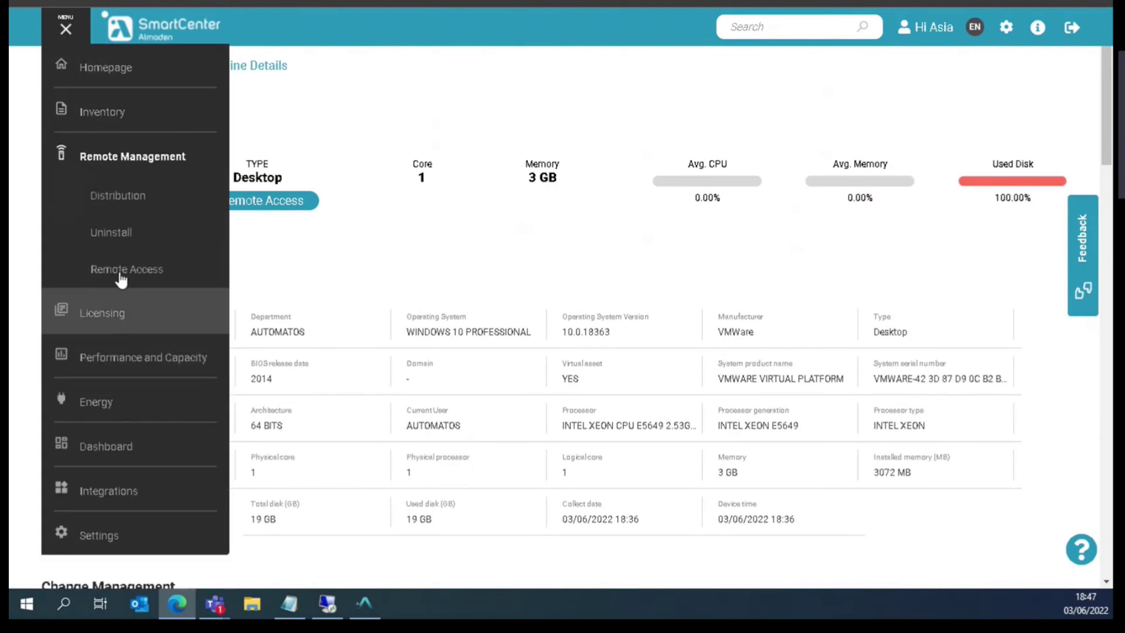
{"action": "left_click", "coordinate": [148, 243]}
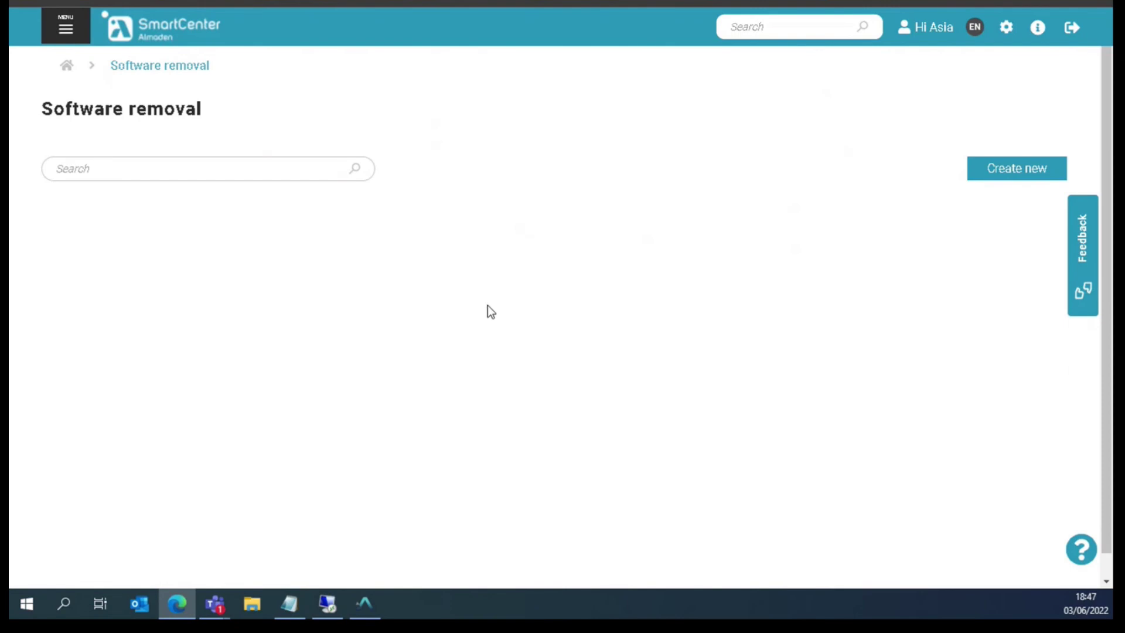
{"action": "left_click", "coordinate": [1013, 172]}
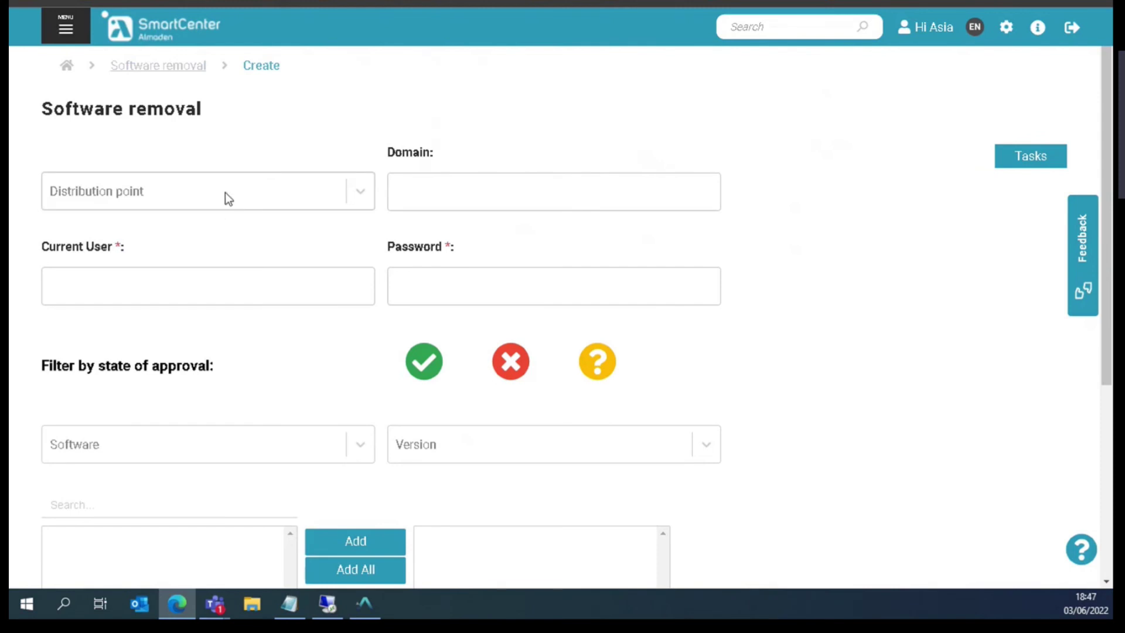
{"action": "left_click", "coordinate": [360, 195]}
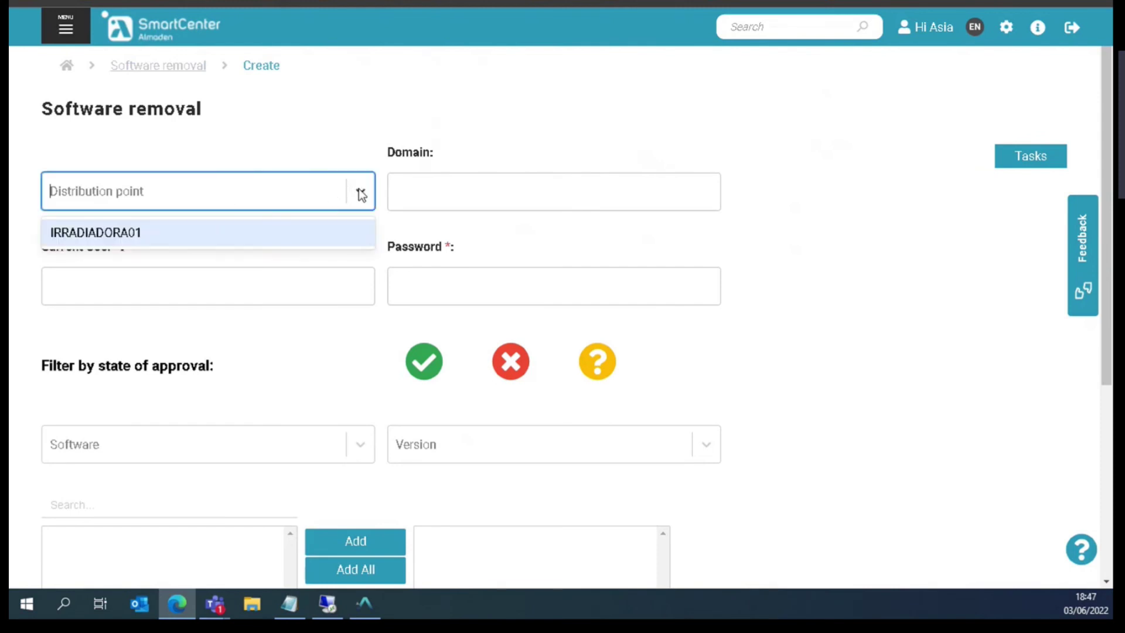
{"action": "left_click", "coordinate": [326, 230]}
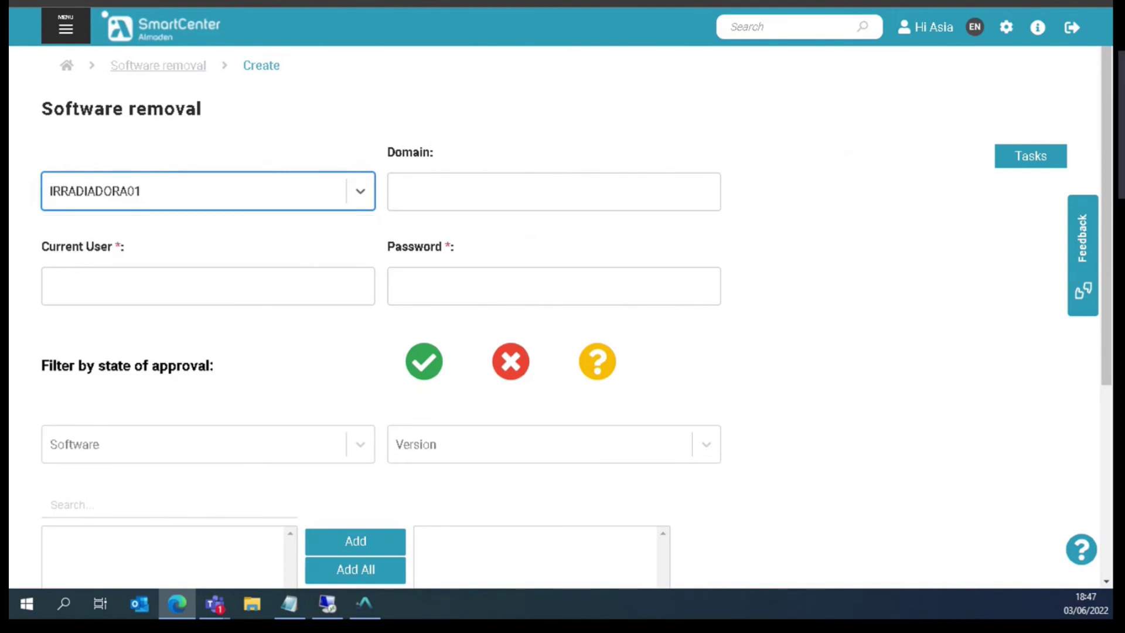
- Set the removal's current user to DistributionUser and enter the account password
{"action": "key", "text": "alt+Tab"}
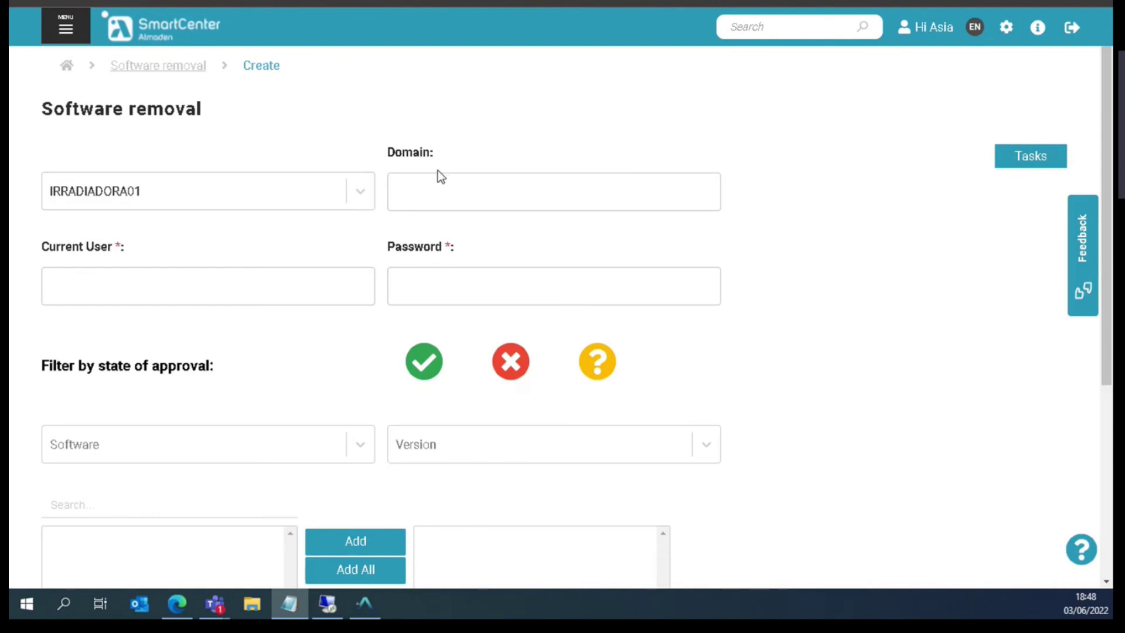
{"action": "left_click", "coordinate": [171, 297]}
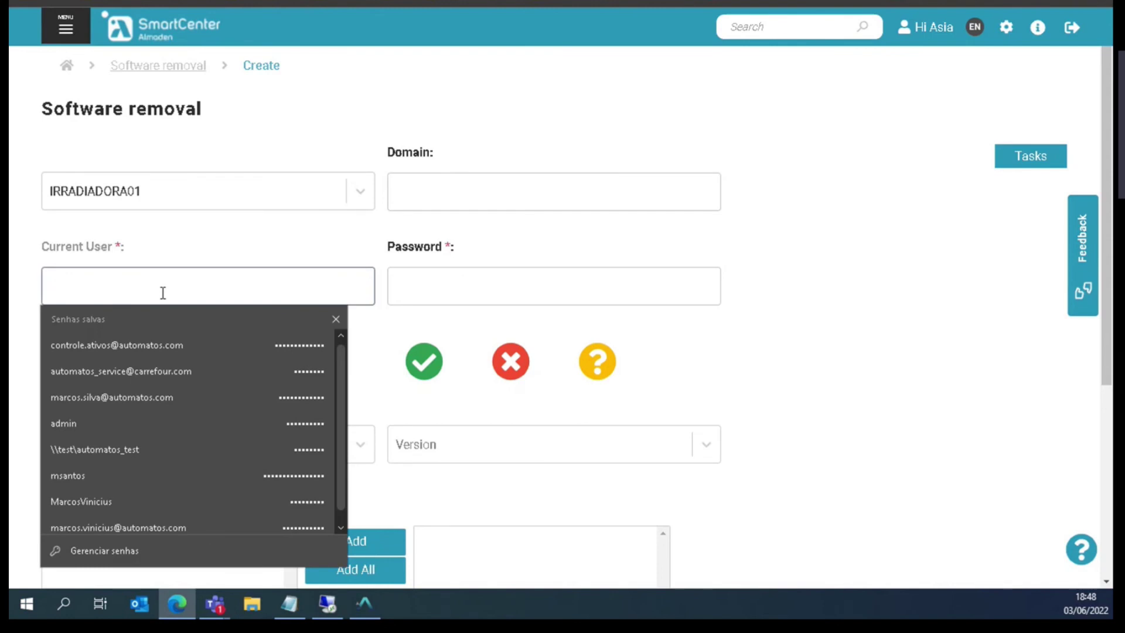
{"action": "type", "text": "DistributionUser"}
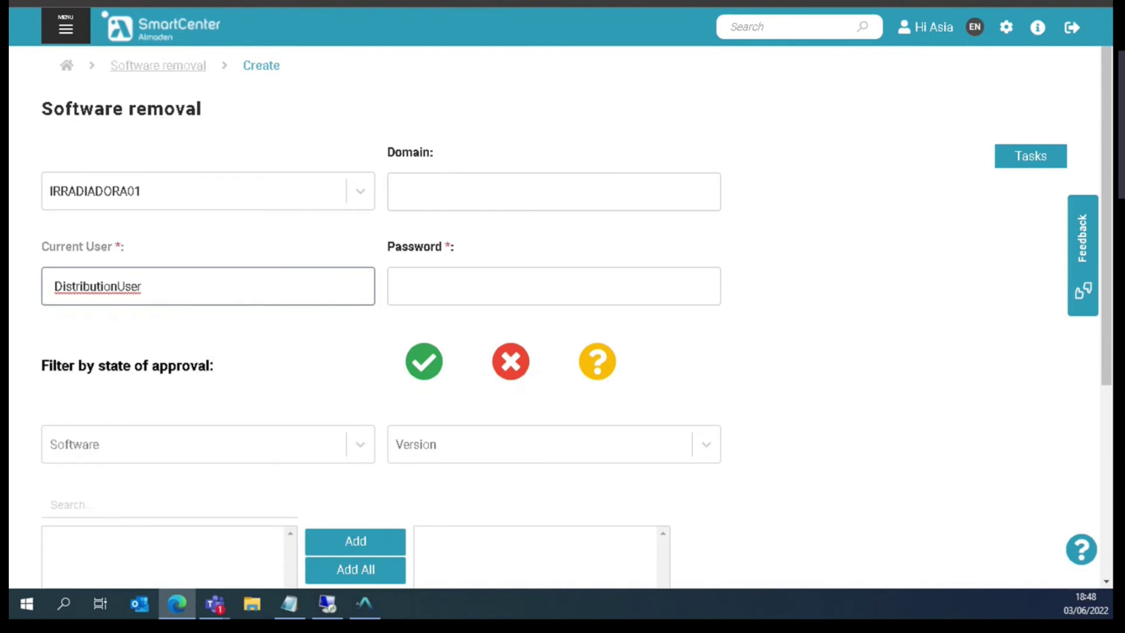
{"action": "key", "text": "alt+Tab"}
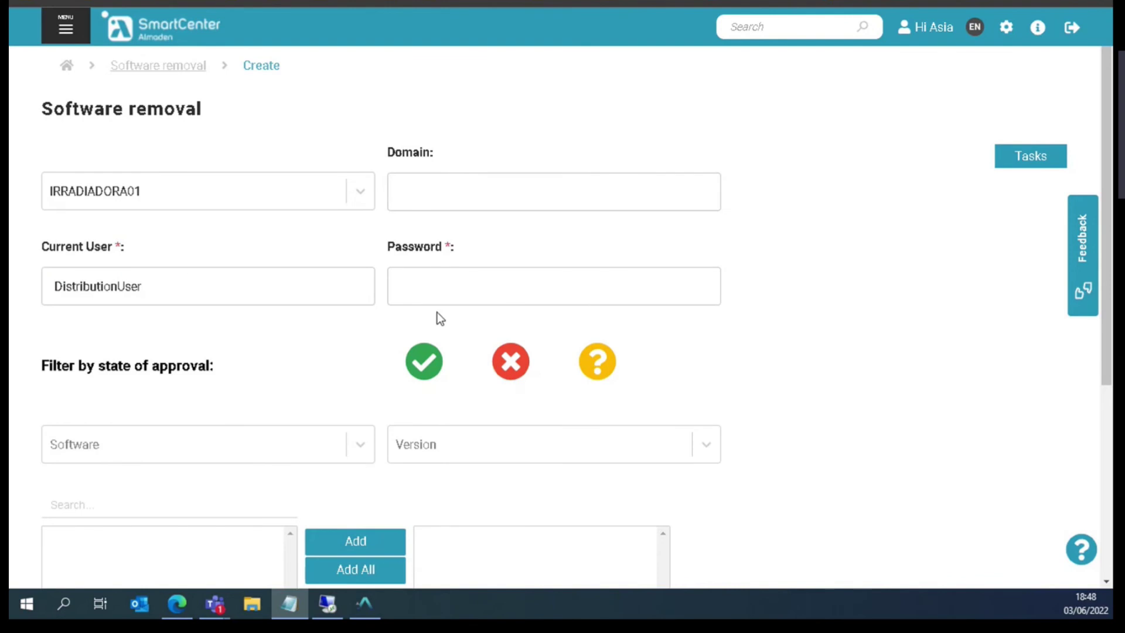
{"action": "left_click", "coordinate": [486, 285]}
{"action": "key", "text": "ctrl+v"}
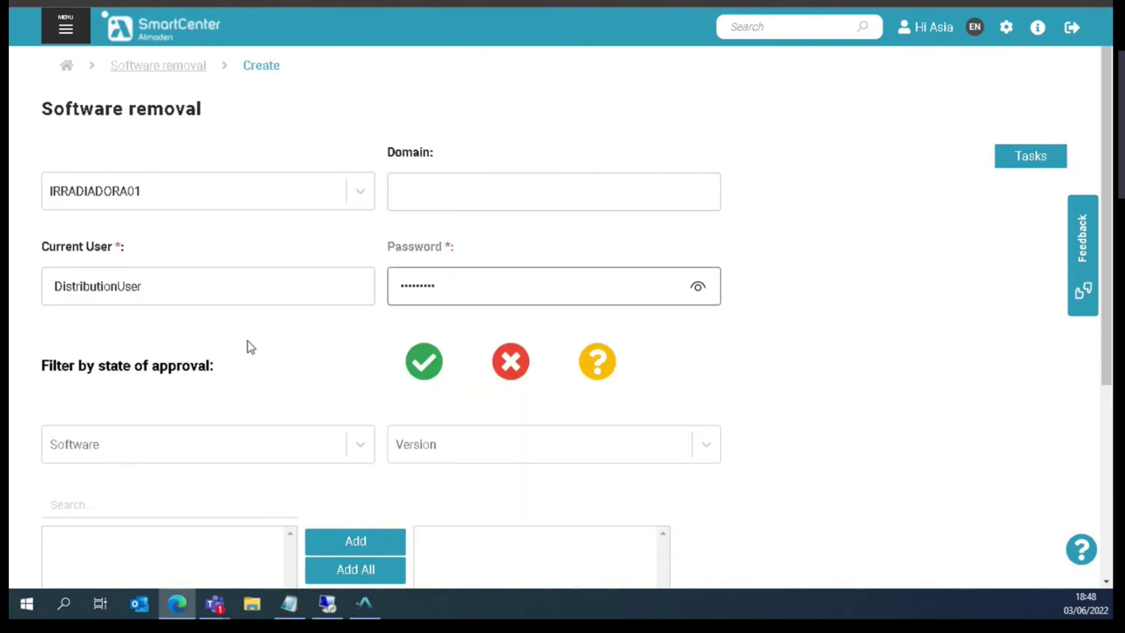
- Choose 7-Zip 19.00 (x64) as the software to remove and 19.00 as its version
{"action": "scroll", "coordinate": [248, 340], "scroll_direction": "down", "scroll_amount": 3}
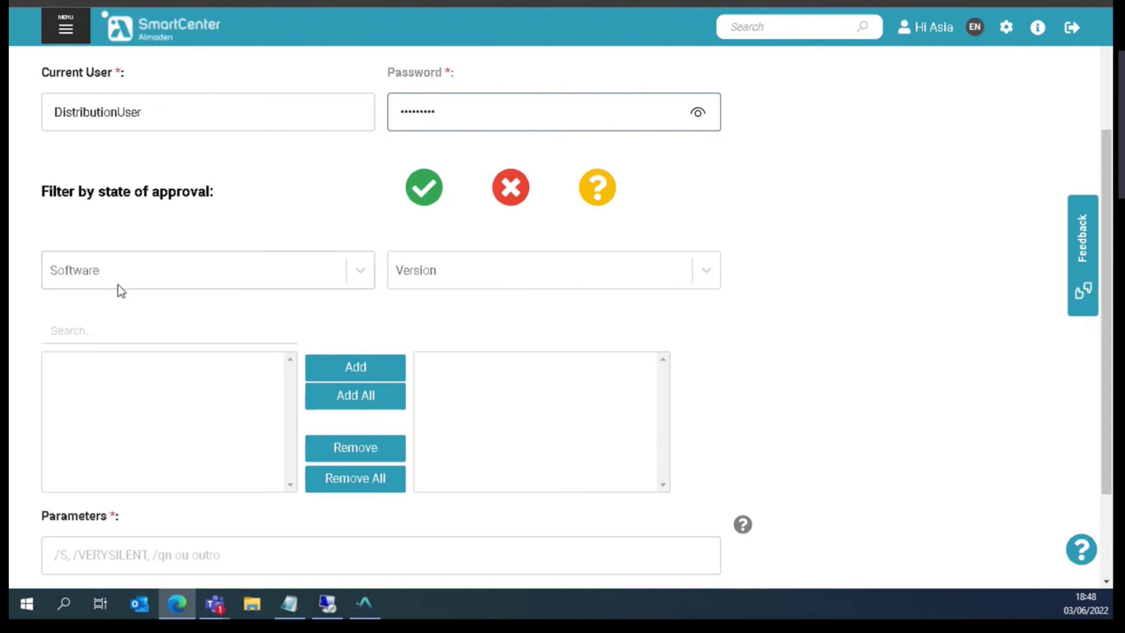
{"action": "left_click", "coordinate": [368, 270]}
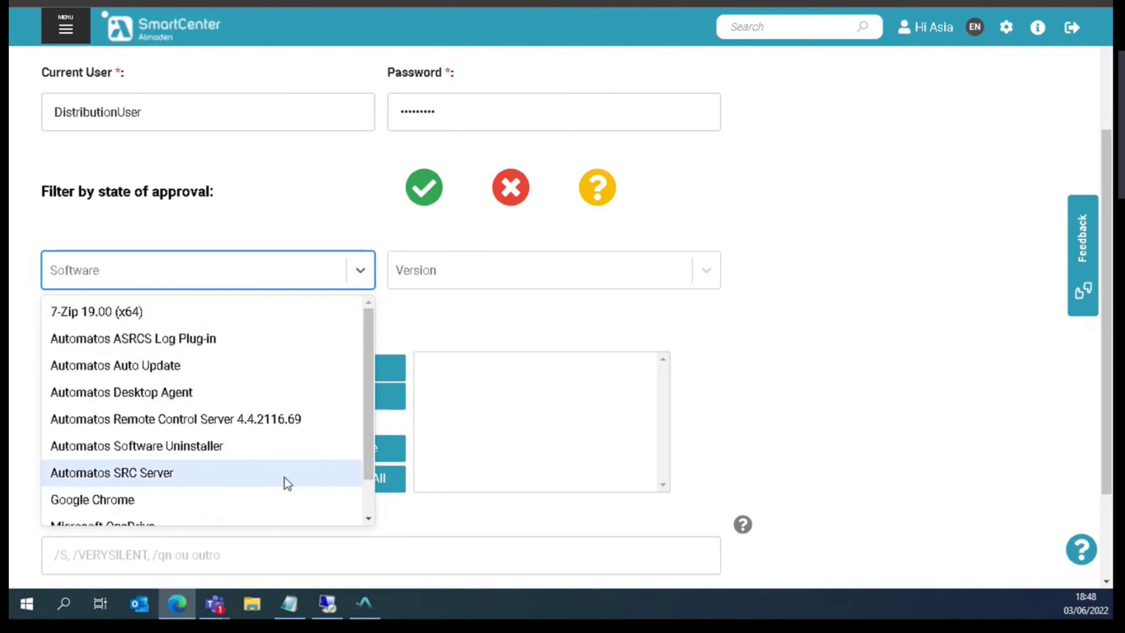
{"action": "left_click", "coordinate": [246, 311]}
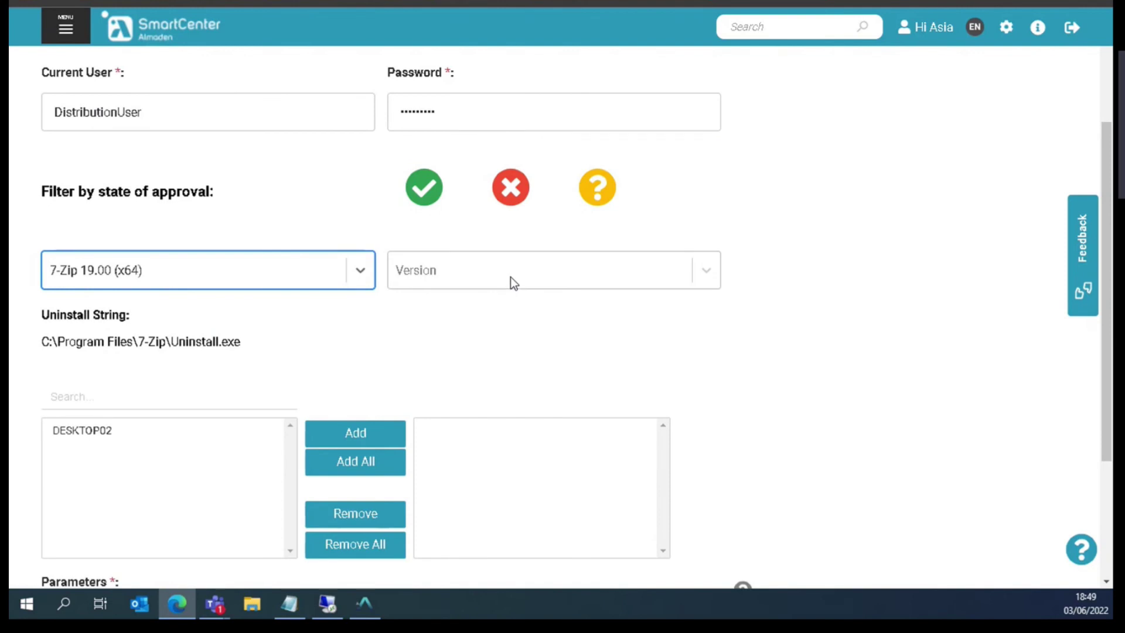
{"action": "left_click", "coordinate": [691, 270]}
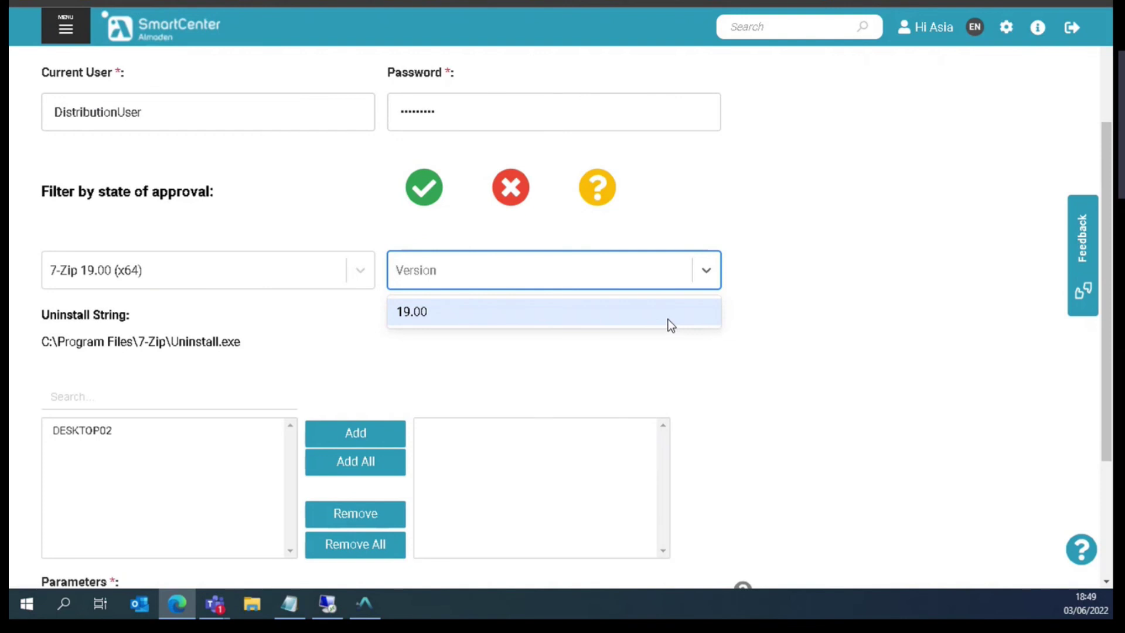
{"action": "left_click", "coordinate": [668, 319]}
- Add DESKTOP02 to the target devices of the software removal
{"action": "scroll", "coordinate": [545, 347], "scroll_direction": "down", "scroll_amount": 1}
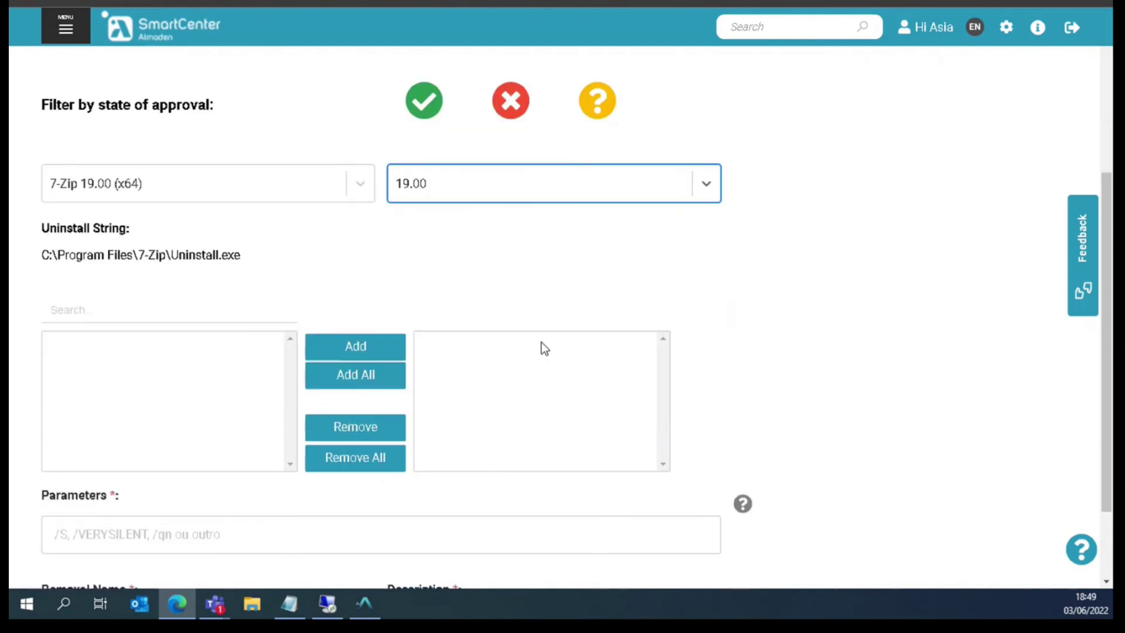
{"action": "left_click", "coordinate": [73, 346]}
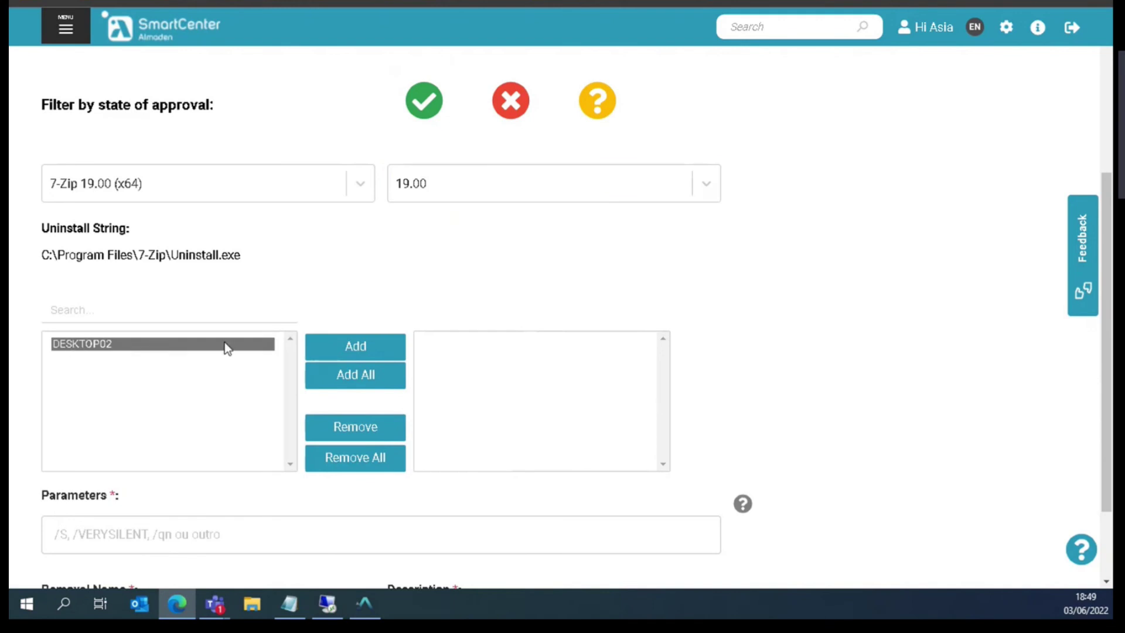
{"action": "left_click", "coordinate": [352, 354]}
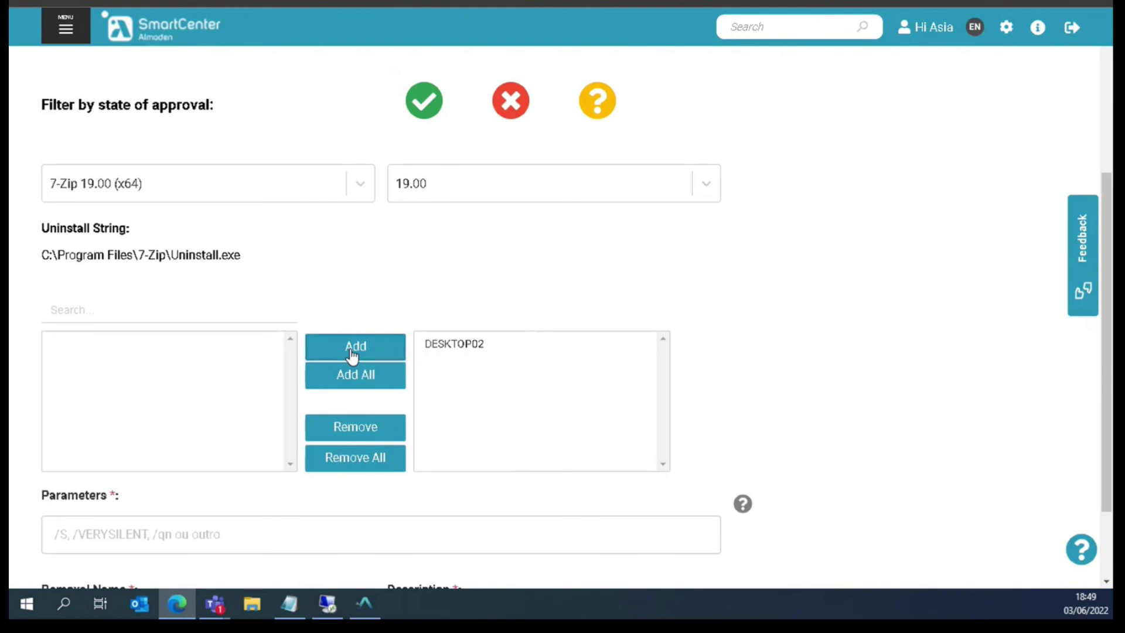
- Set the removal's uninstall parameters to /S
{"action": "scroll", "coordinate": [225, 319], "scroll_direction": "down", "scroll_amount": 2}
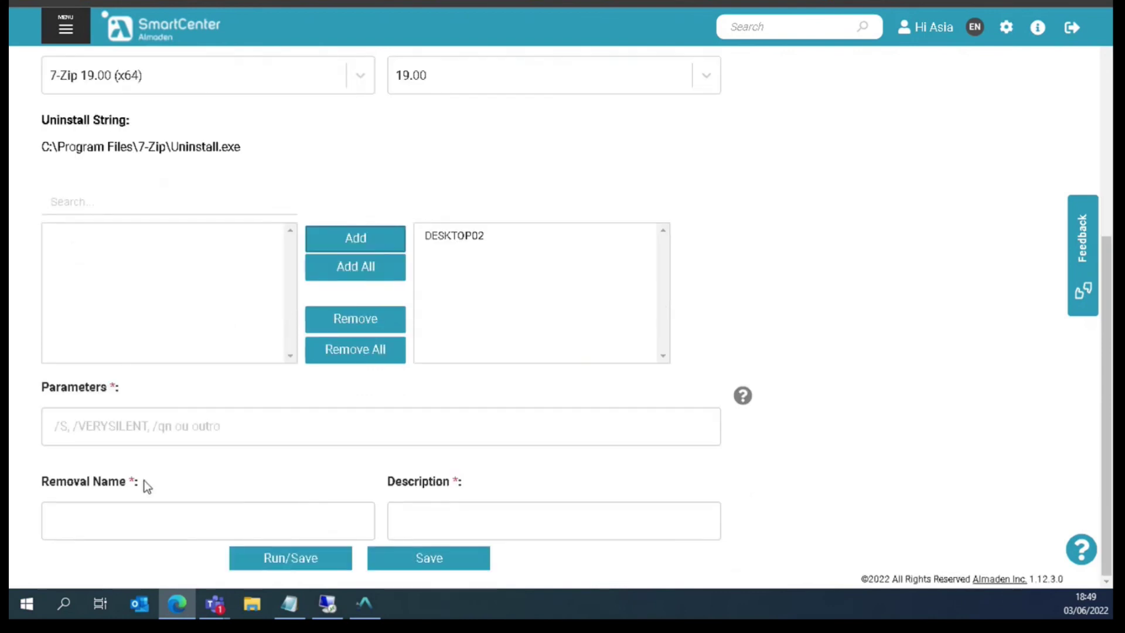
{"action": "left_click", "coordinate": [153, 426]}
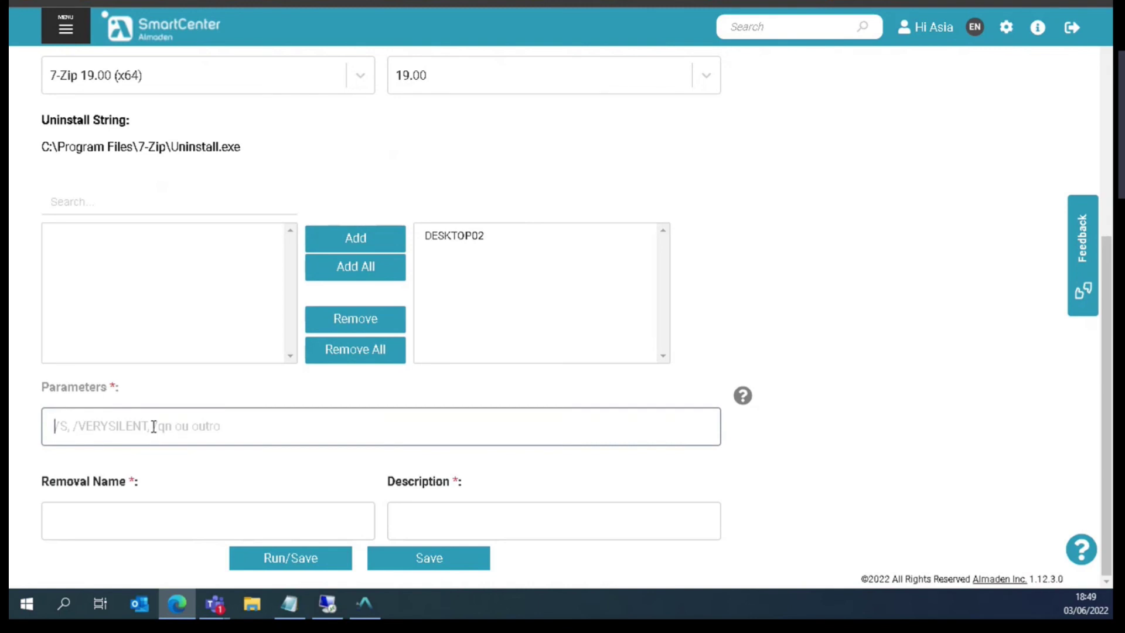
{"action": "type", "text": "/S"}
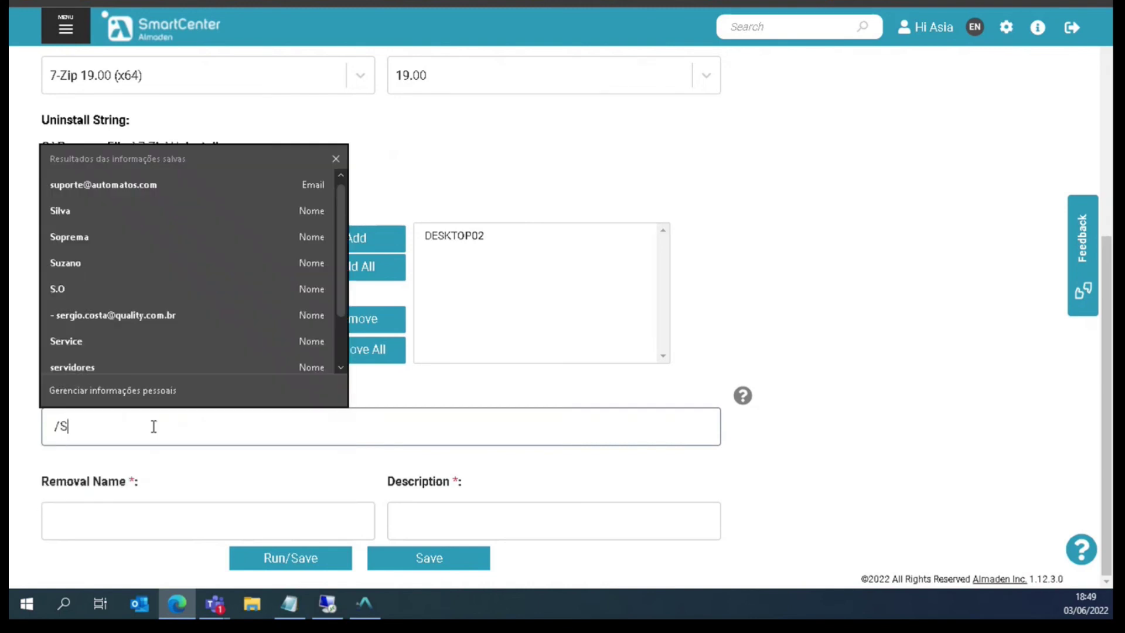
{"action": "left_click", "coordinate": [172, 462]}
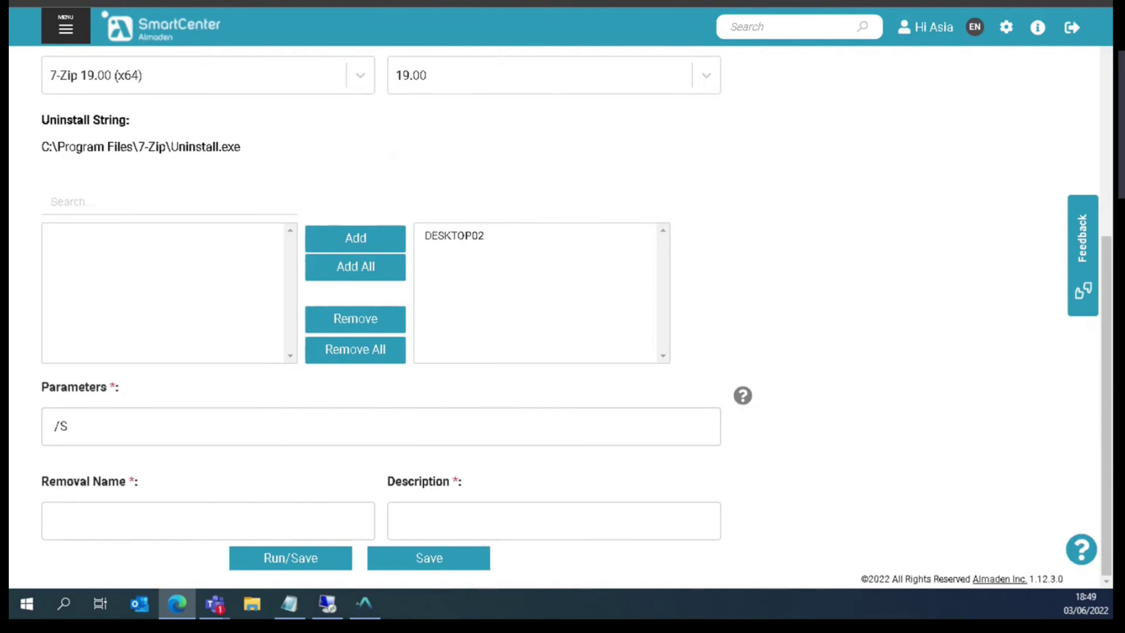
- Enter 7zip_uninstall as both the removal name and the description, and run and save the removal
{"action": "key", "text": "alt+Tab"}
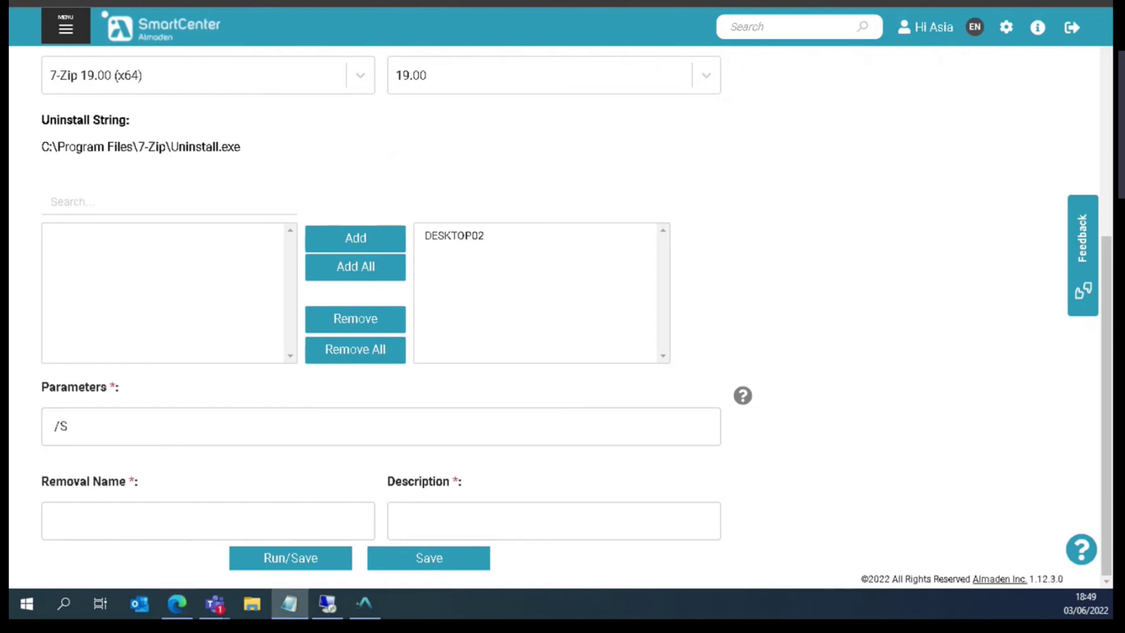
{"action": "left_click", "coordinate": [138, 519]}
{"action": "type", "text": "7zip_uninstall"}
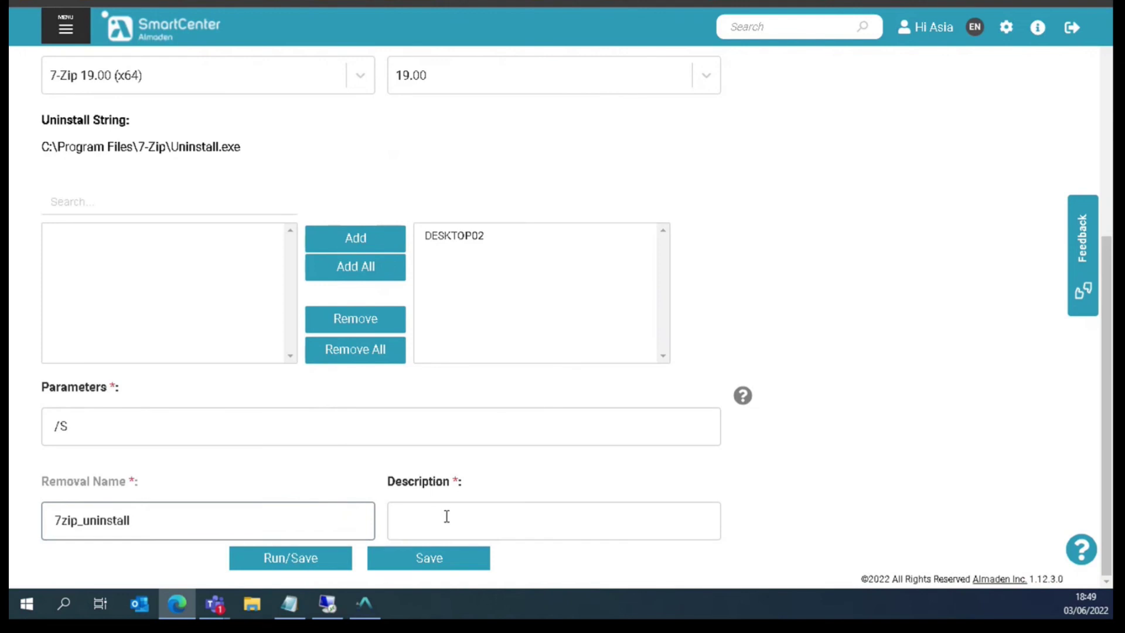
{"action": "left_click", "coordinate": [422, 519]}
{"action": "type", "text": "7zip_uninstall"}
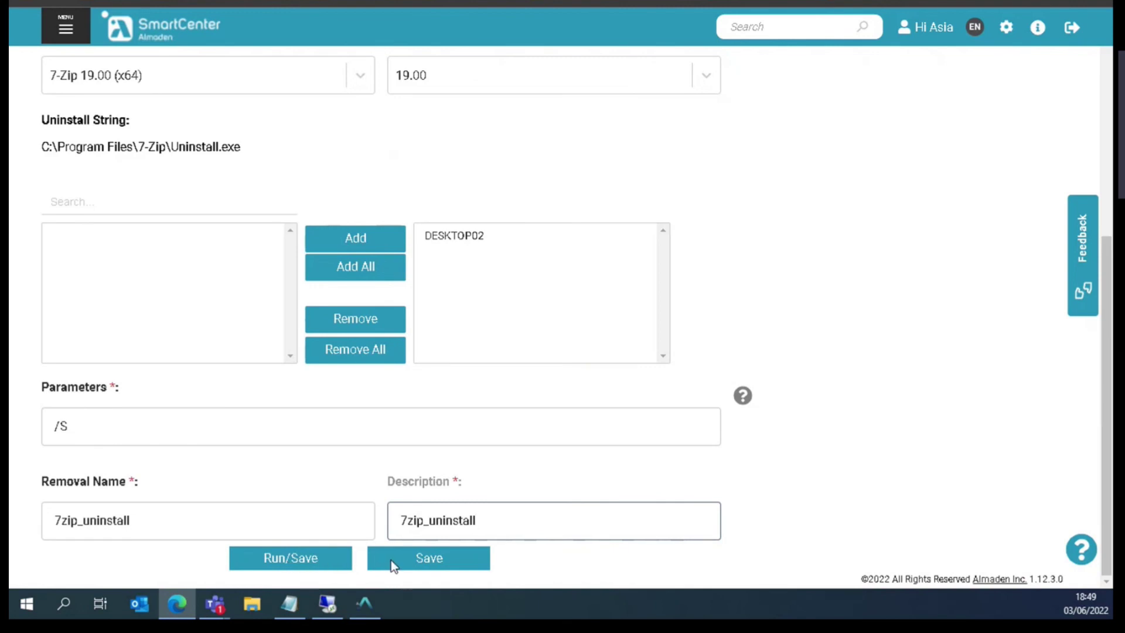
{"action": "left_click", "coordinate": [321, 556]}
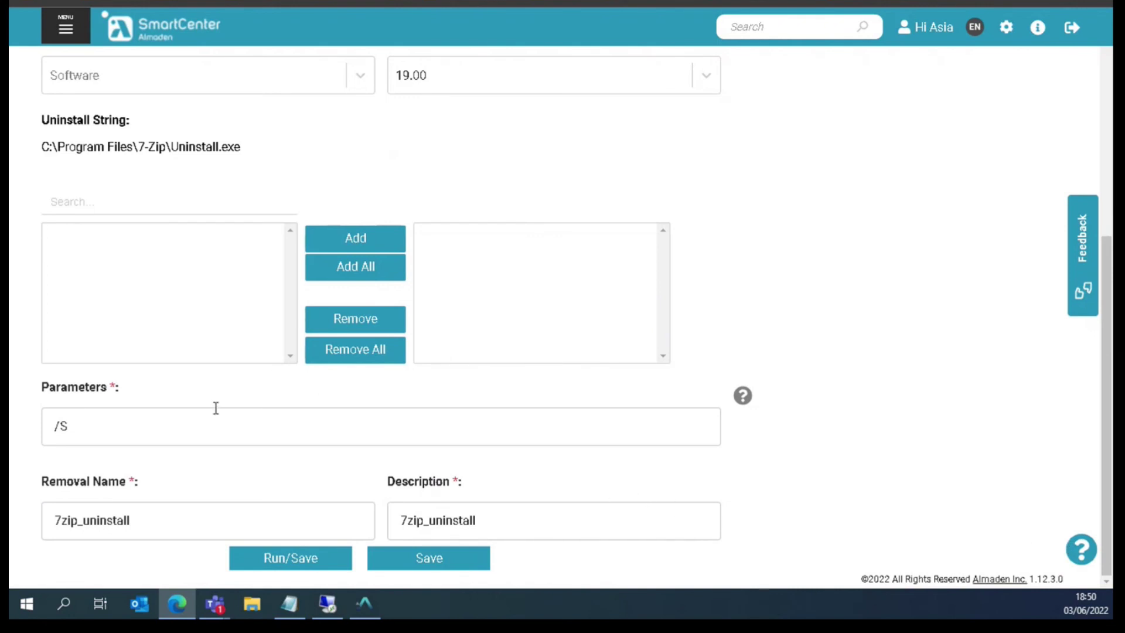
- Check the execution details of the 7zip_uninstall removal created at 18:49:59, and the installed programs list in DESKTOP02's Automatos Remote Control Viewer
{"action": "scroll", "coordinate": [182, 327], "scroll_direction": "up", "scroll_amount": 6}
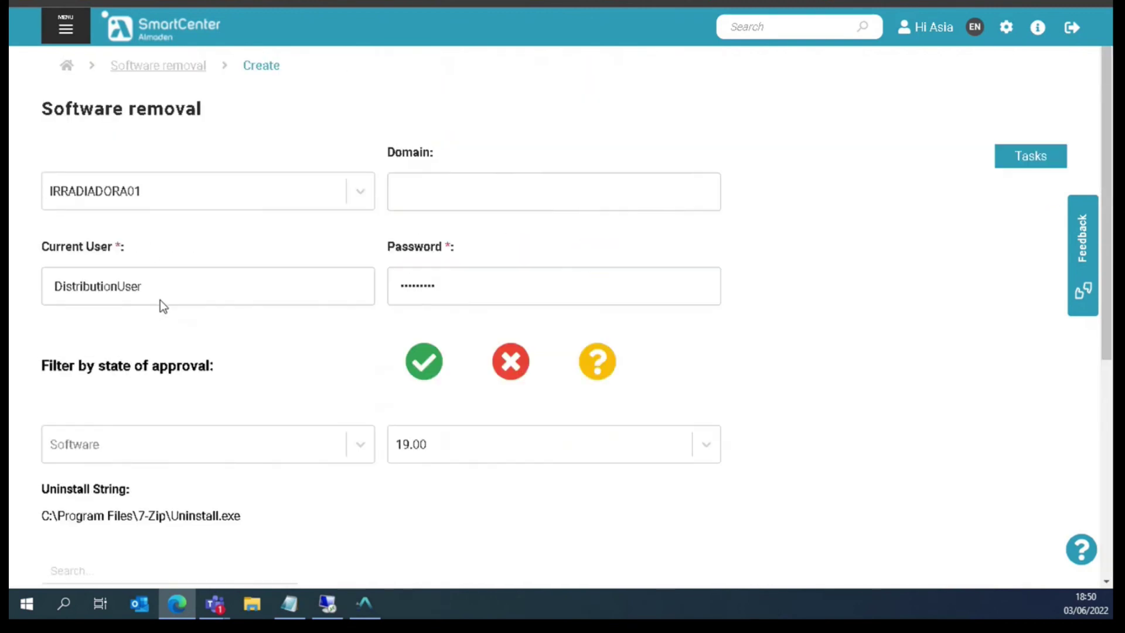
{"action": "left_click", "coordinate": [152, 66]}
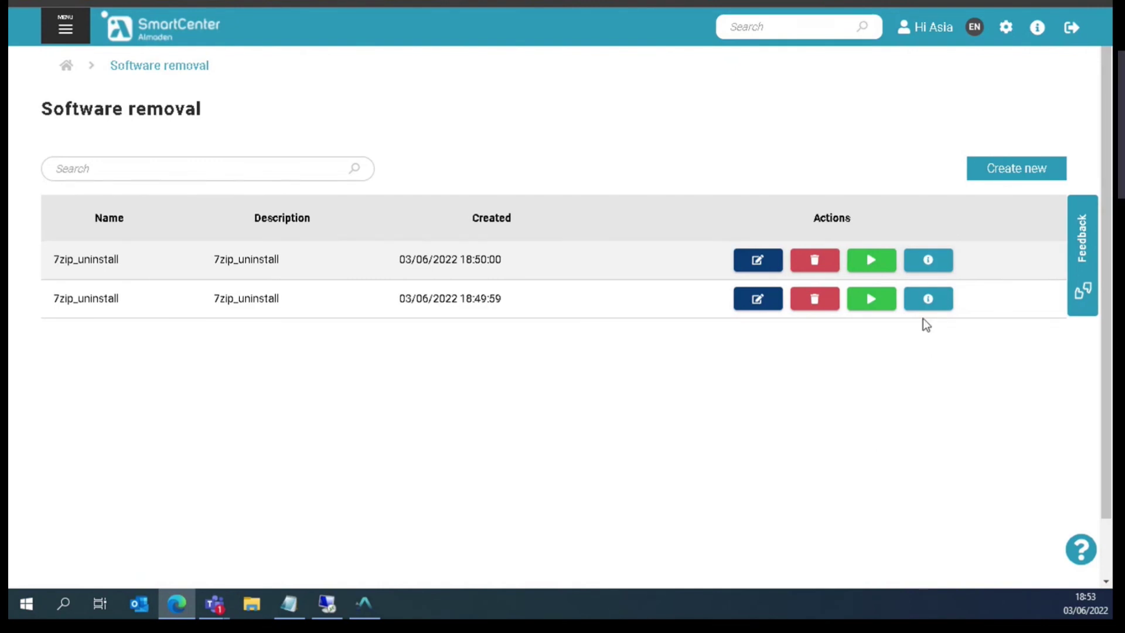
{"action": "left_click", "coordinate": [923, 298]}
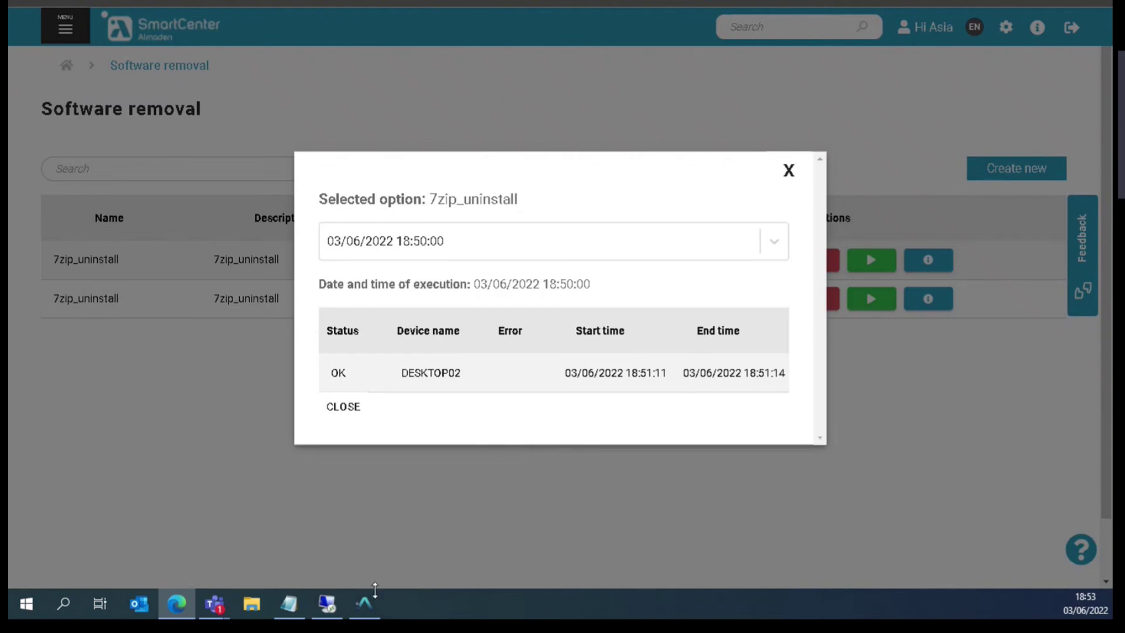
{"action": "mouse_move", "coordinate": [373, 602]}
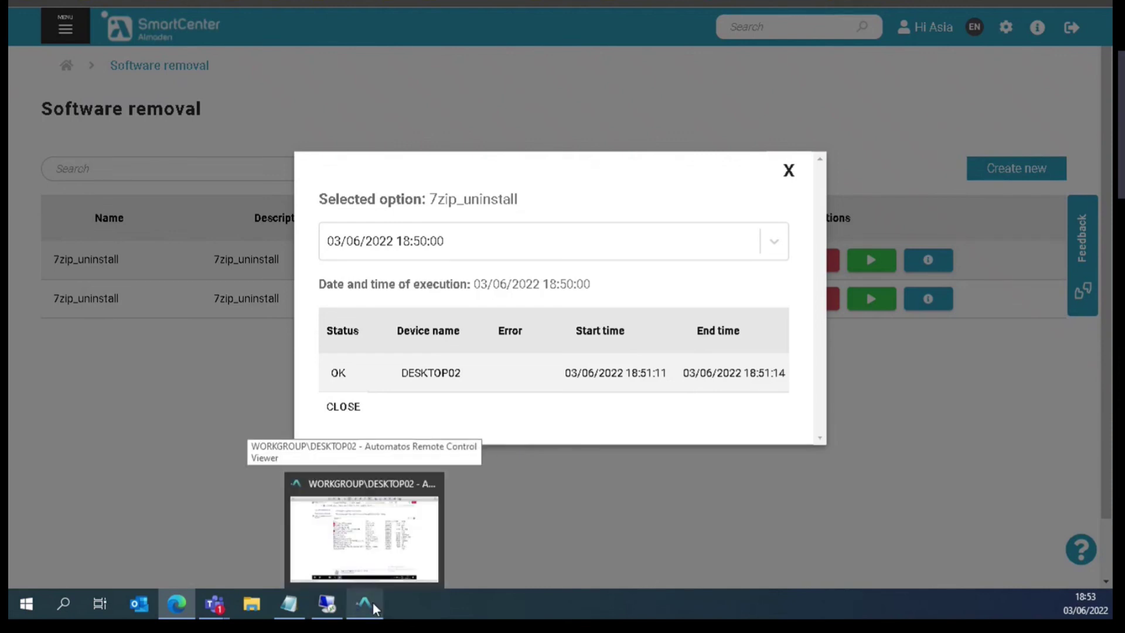
{"action": "left_click", "coordinate": [373, 602]}
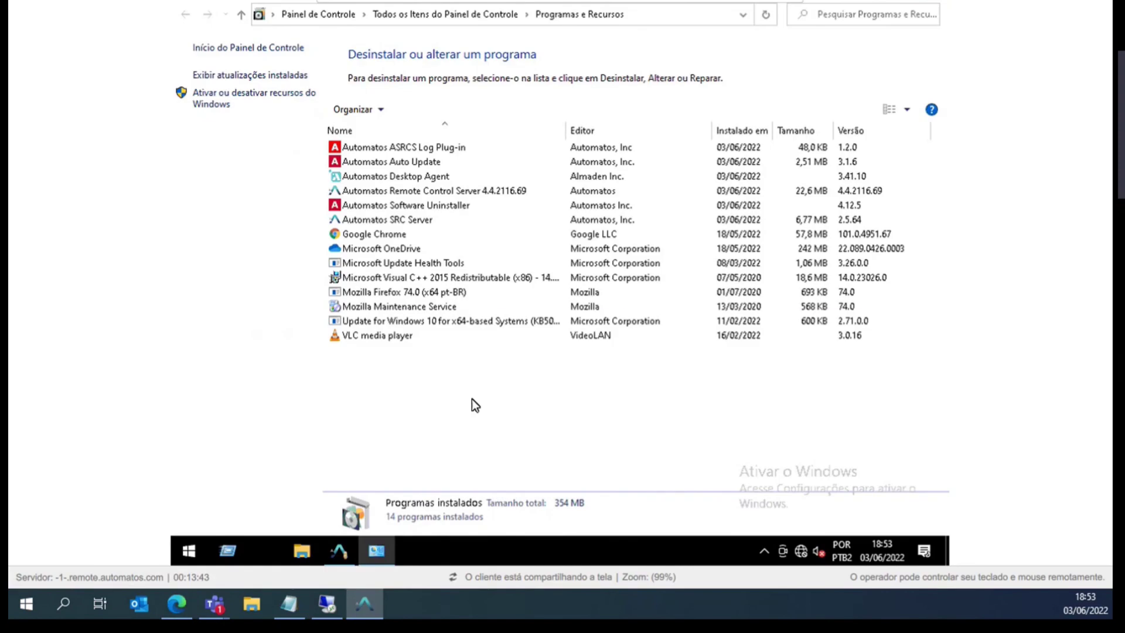